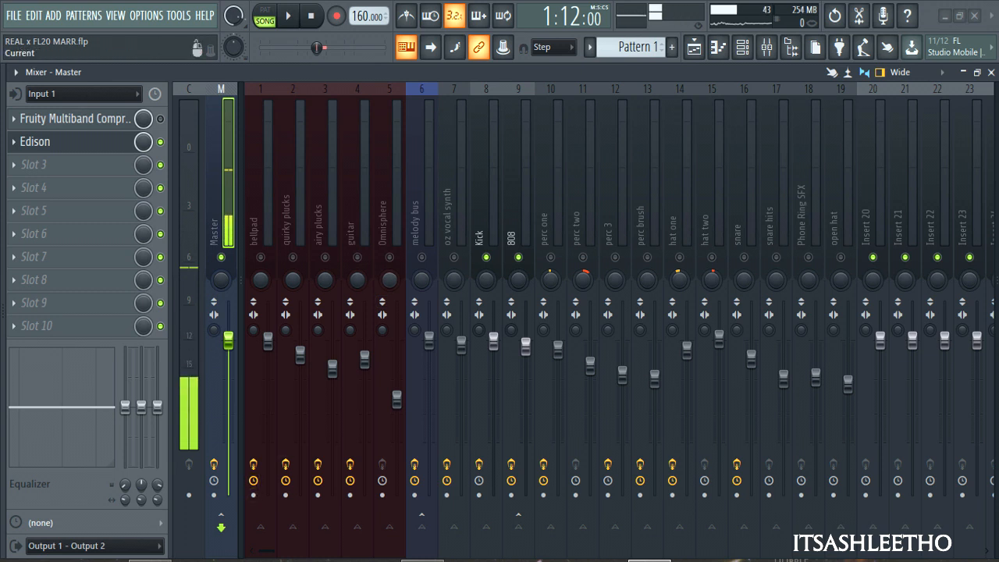
# Play the exported REAL track in the media player as a sound example, and minimize the player
pyautogui.moveTo(150, 561)
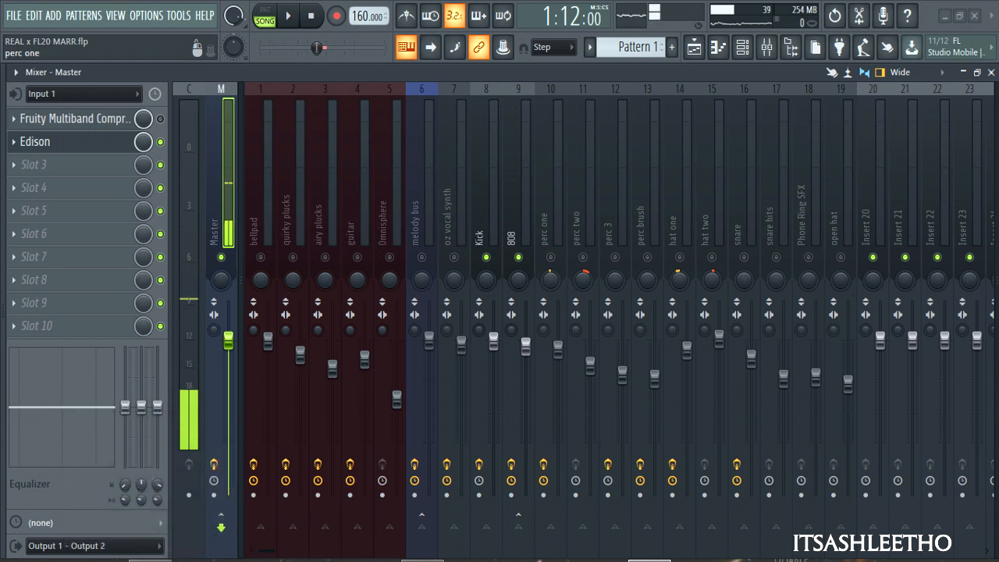
pyautogui.click(150, 559)
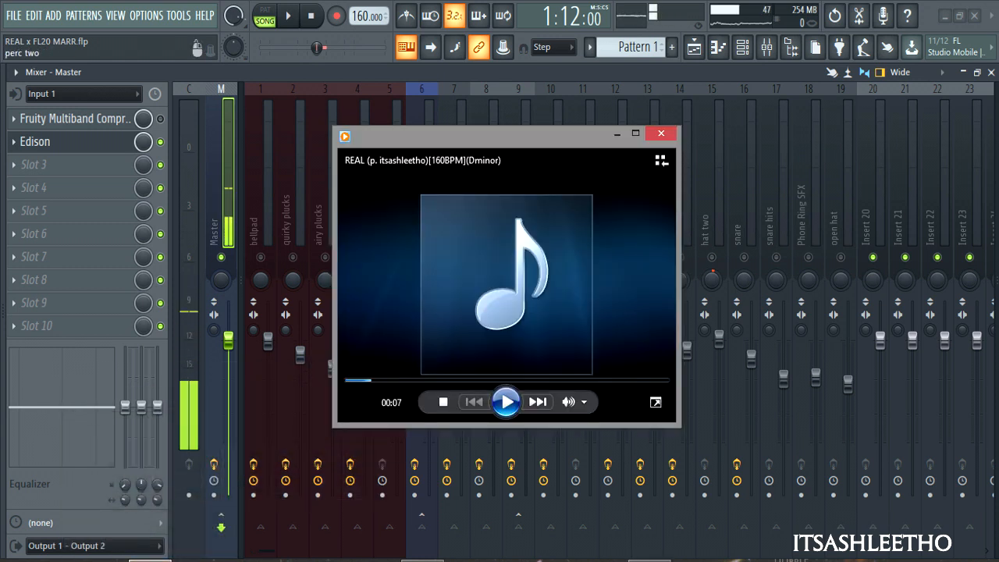
pyautogui.moveTo(499, 134); pyautogui.dragTo(420, 140)
pyautogui.click(427, 407)
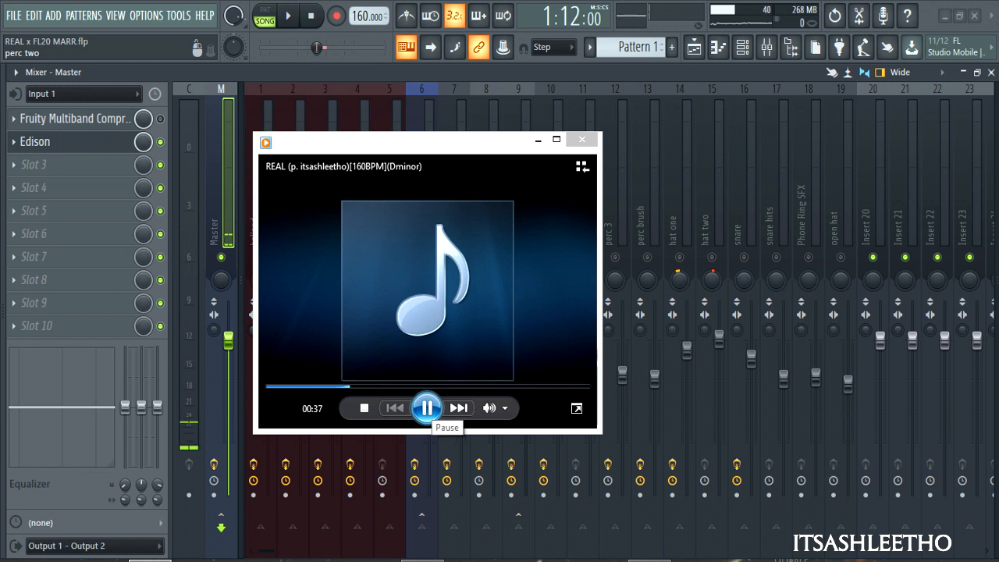
pyautogui.click(537, 139)
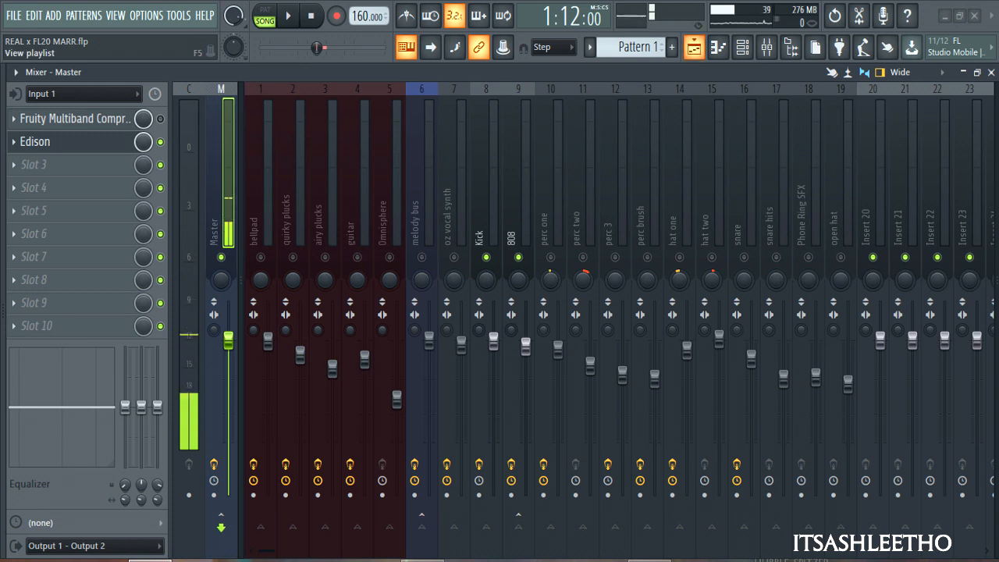
# Examine the effect chains of the Kick and 808 mixer tracks and the playlist arrangement around the verse and hook
pyautogui.click(481, 226)
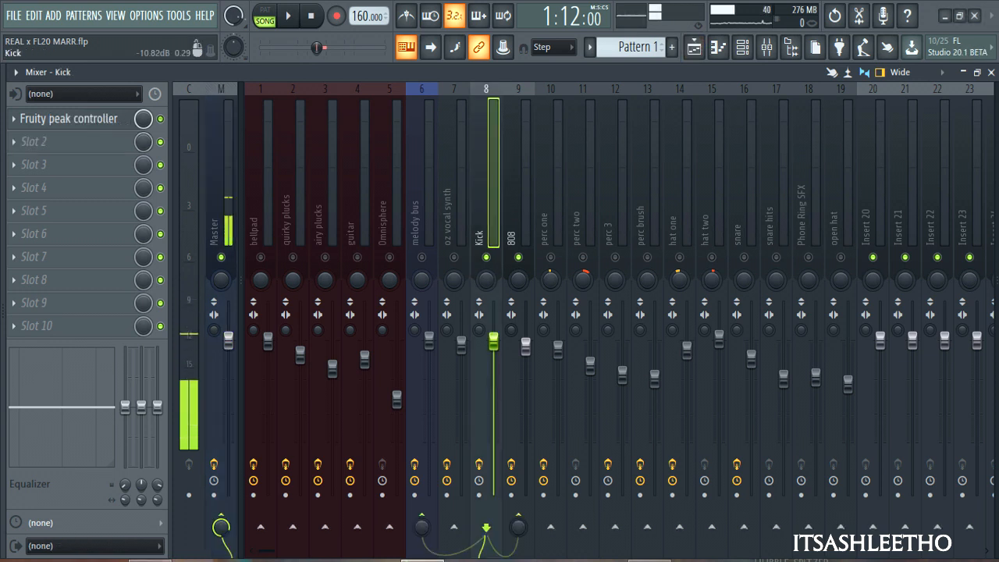
pyautogui.click(512, 226)
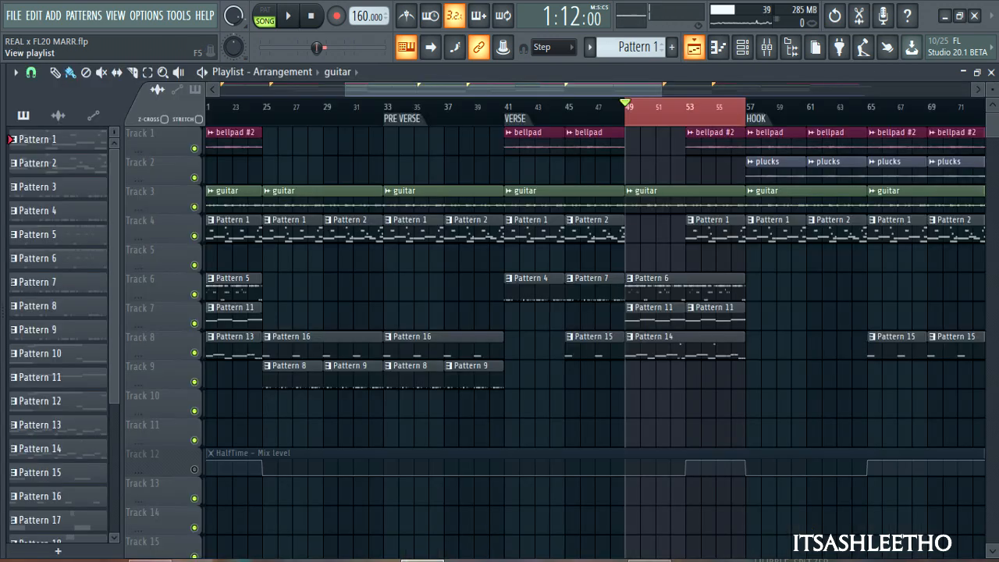
pyautogui.click(694, 47)
pyautogui.scroll(1, 510, 405)
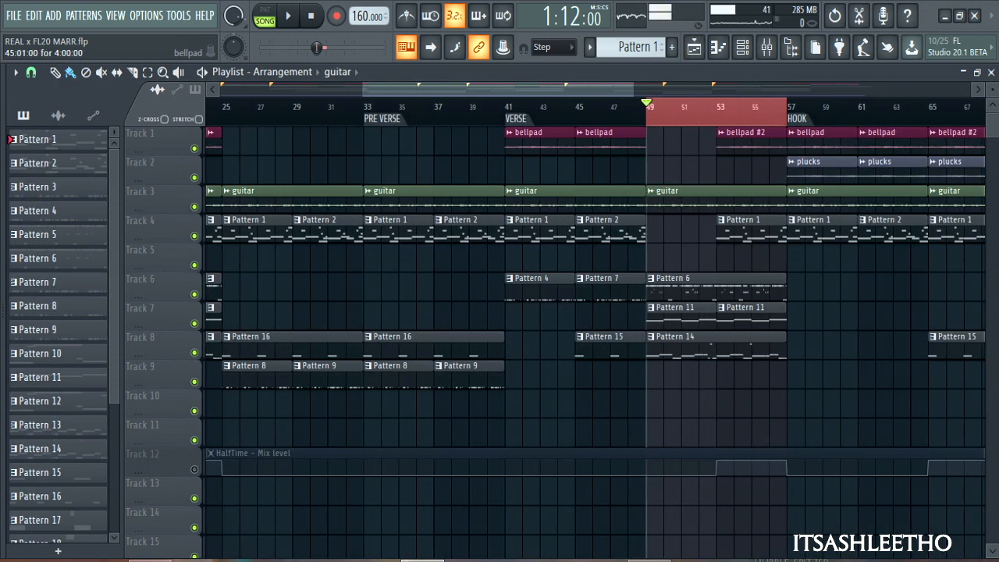
pyautogui.moveTo(573, 90); pyautogui.dragTo(622, 90)
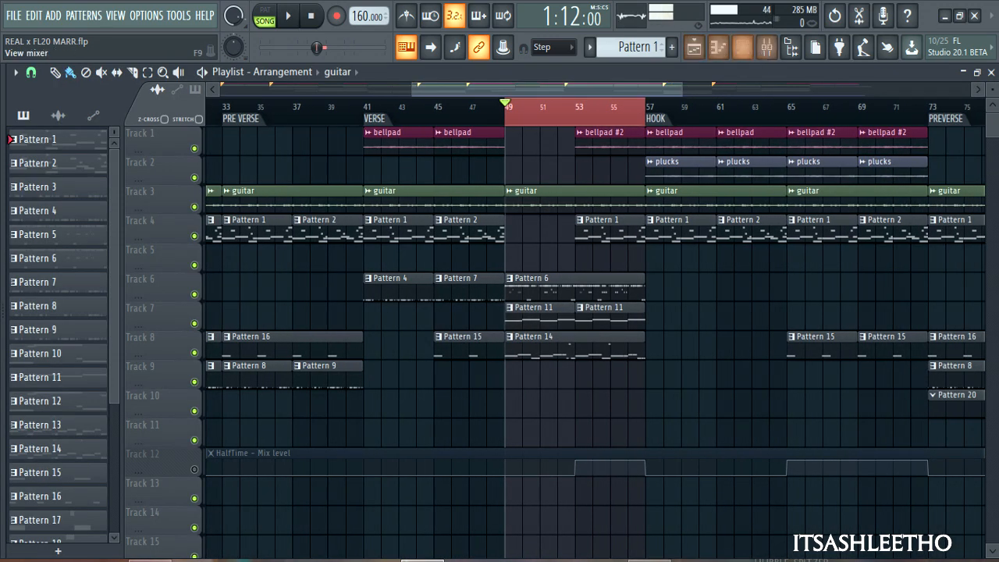
pyautogui.click(767, 47)
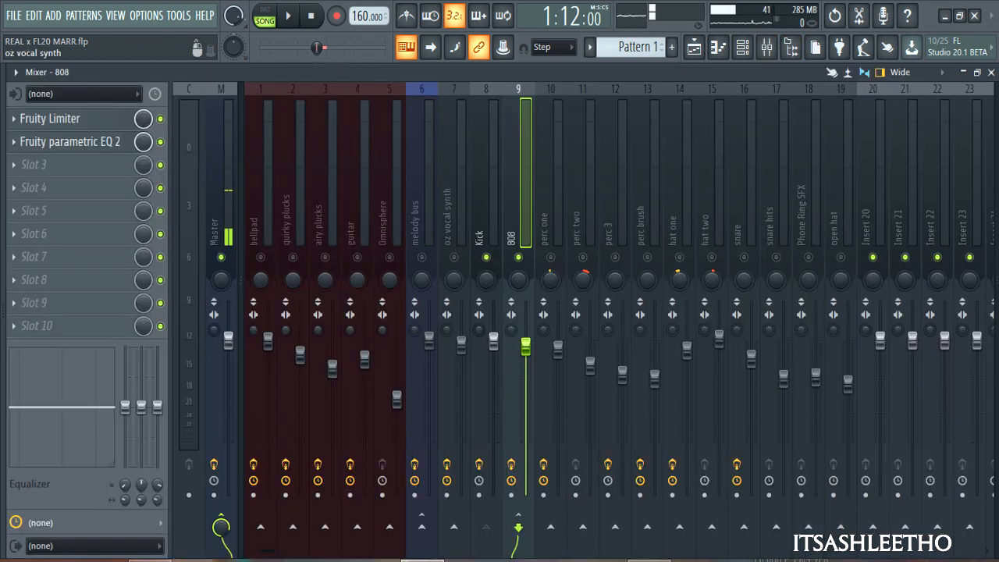
# Open the Fruity peak controller on the Kick mixer track and play the song to watch its peak response
pyautogui.click(481, 226)
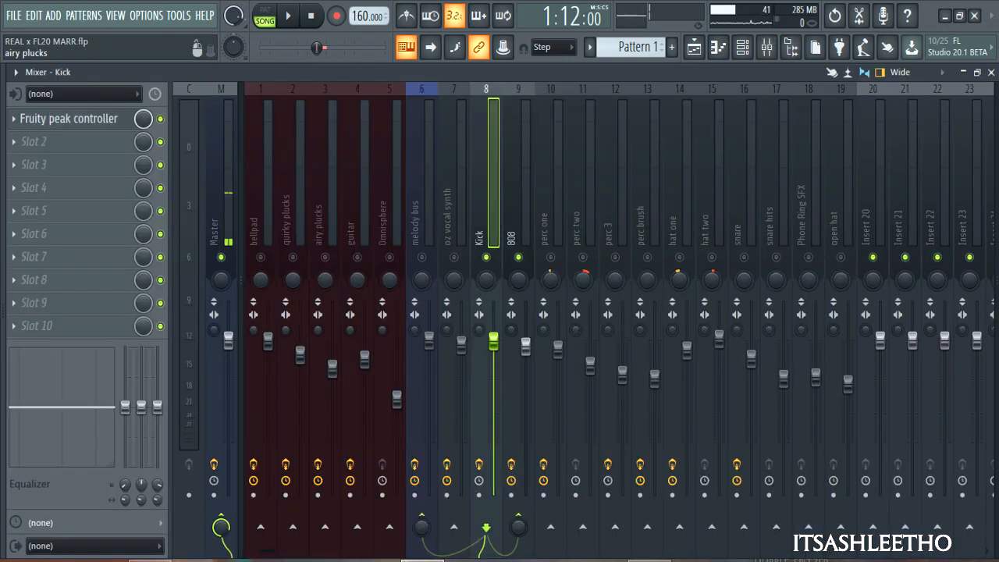
pyautogui.click(69, 118)
pyautogui.moveTo(234, 191); pyautogui.dragTo(157, 178)
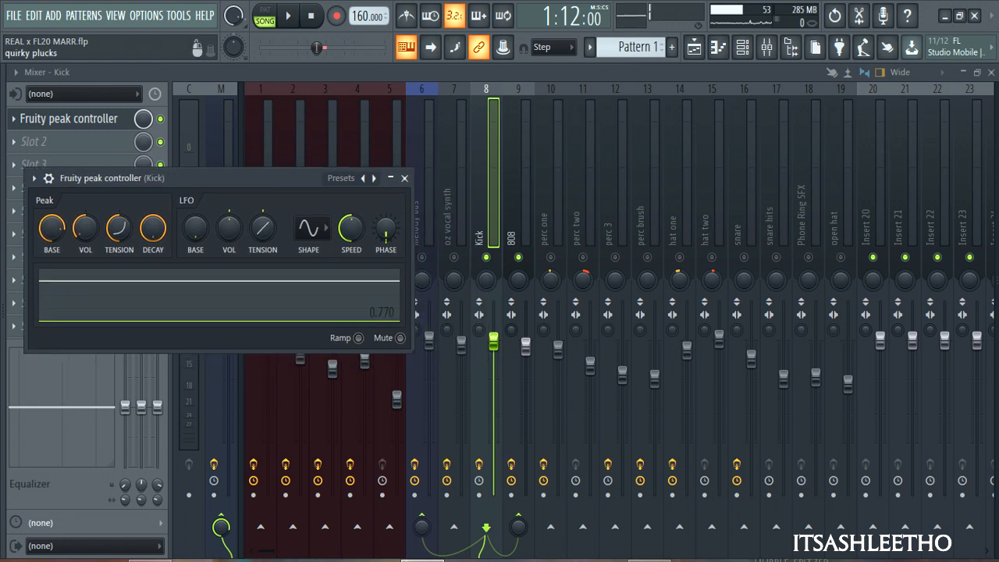
pyautogui.click(288, 15)
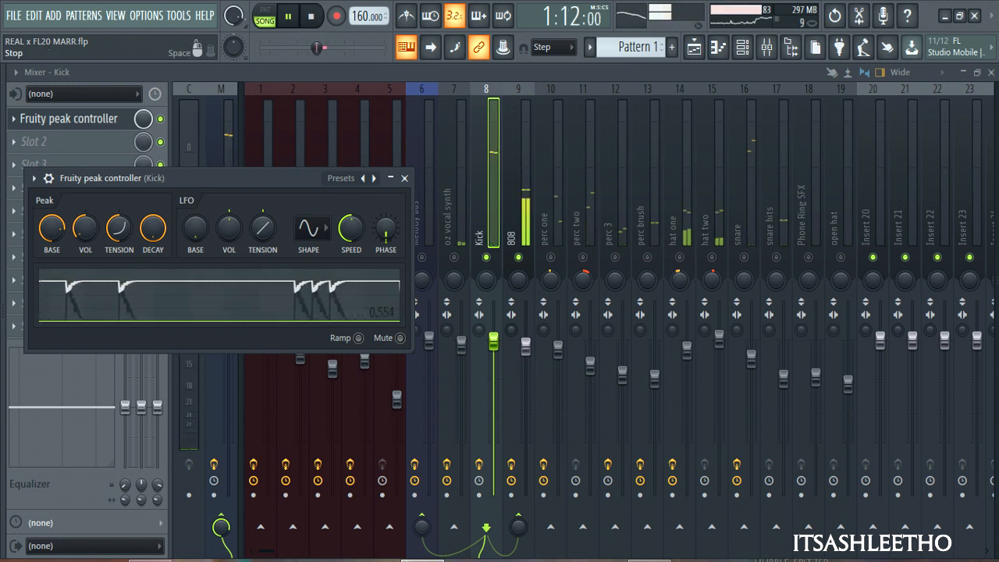
pyautogui.press('space')
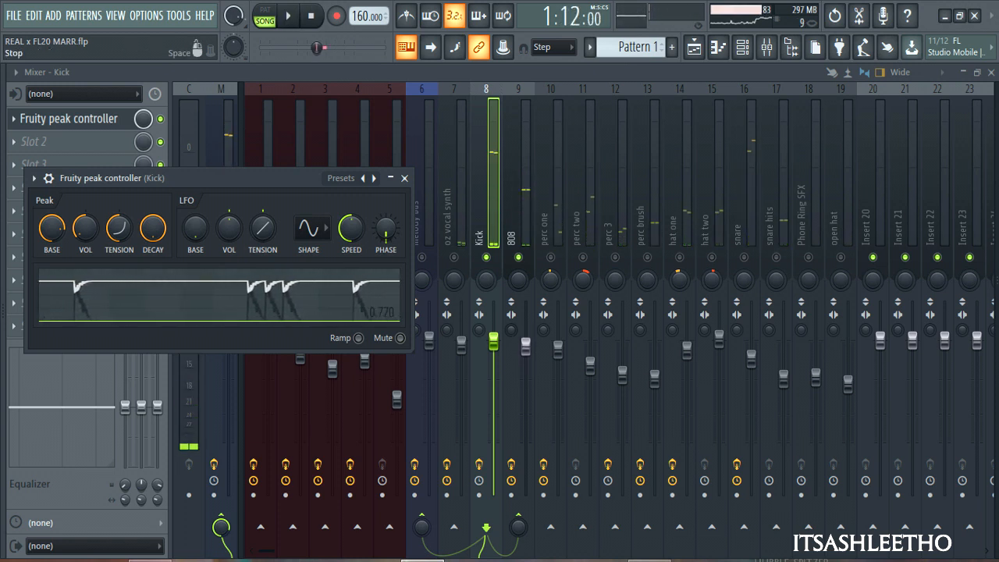
pyautogui.moveTo(117, 177); pyautogui.dragTo(151, 207)
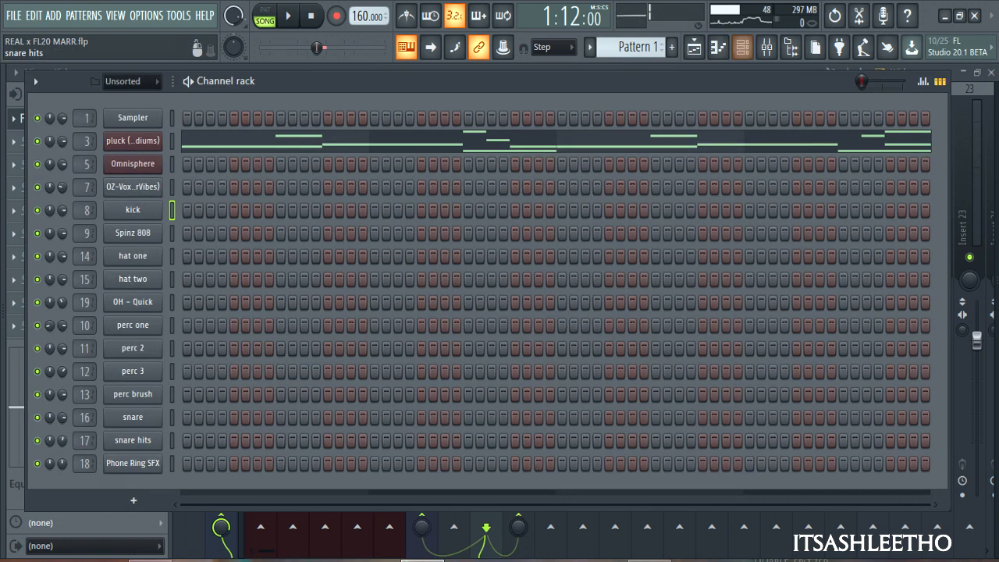
# Check the kick channel's sample settings and mixer track assignment in the channel rack, and return to the mixer
pyautogui.click(742, 47)
pyautogui.click(133, 209)
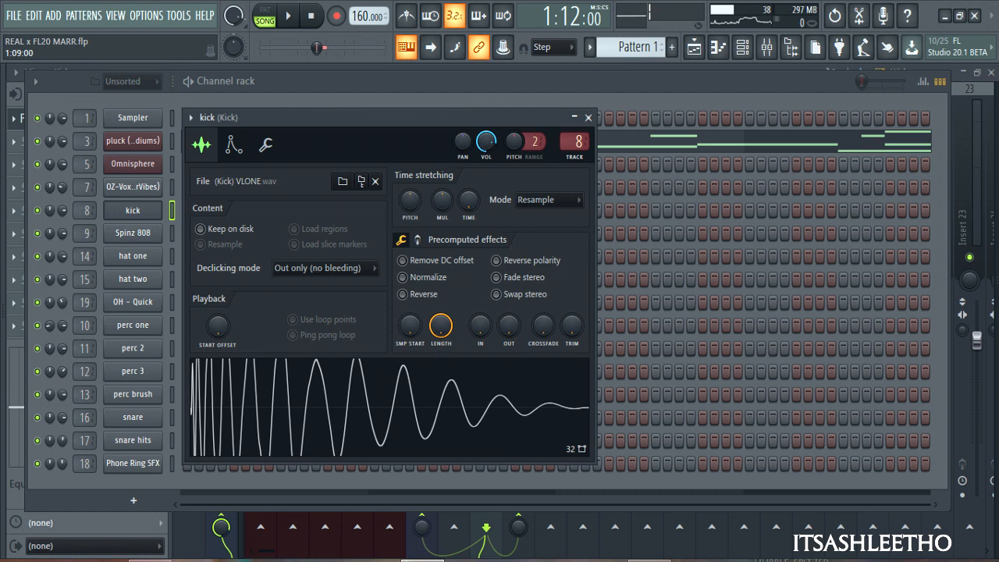
pyautogui.click(587, 117)
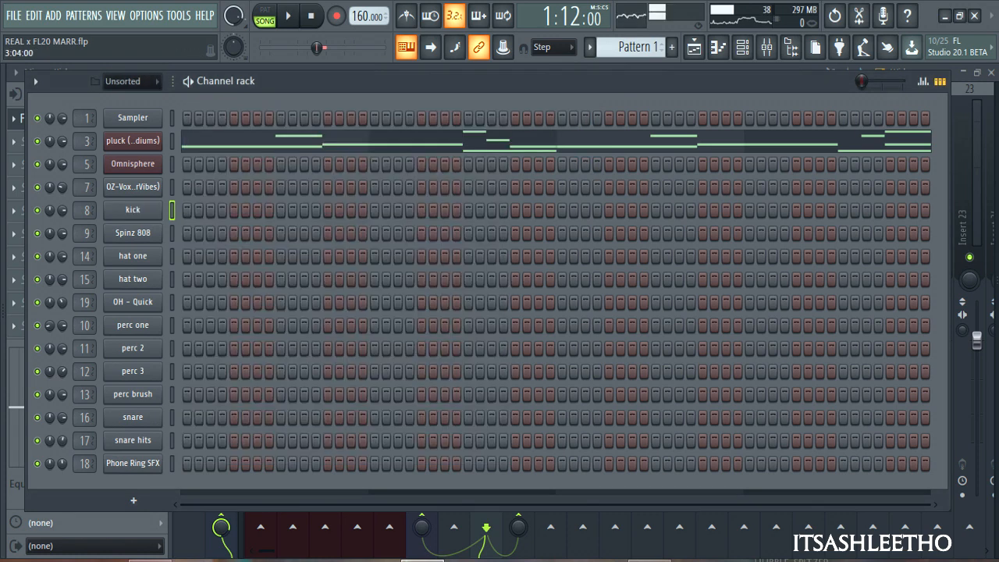
pyautogui.press('F9')
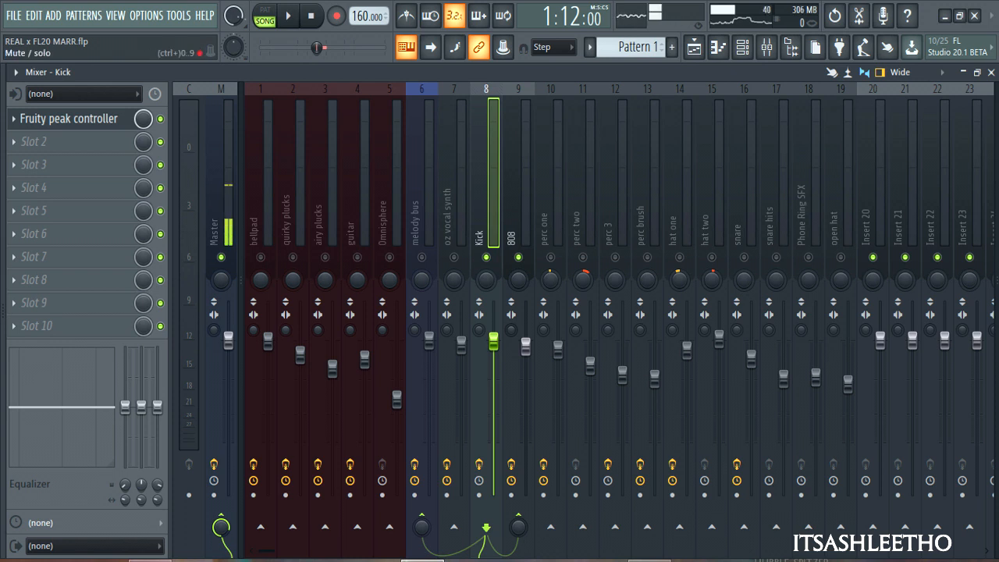
pyautogui.hotkey('ctrl', 's')
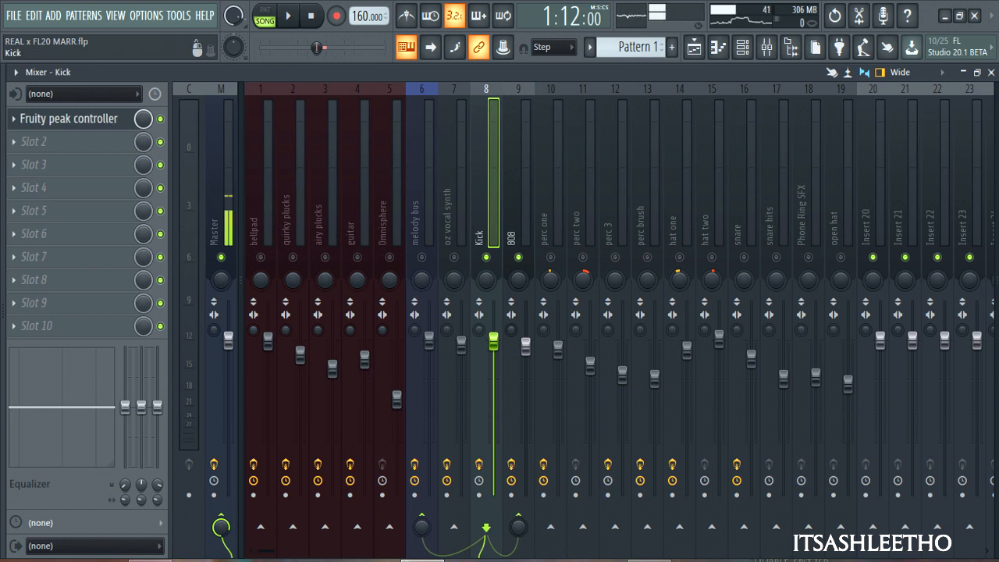
# Reopen the Kick track's Fruity peak controller and step through the presets from Default to Kick 808
pyautogui.click(69, 119)
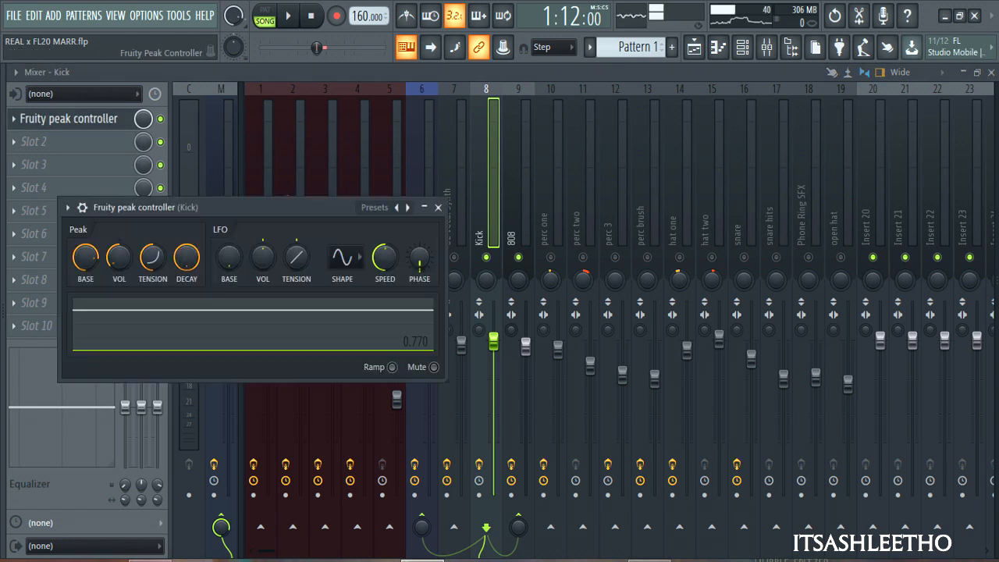
pyautogui.moveTo(157, 207); pyautogui.dragTo(146, 186)
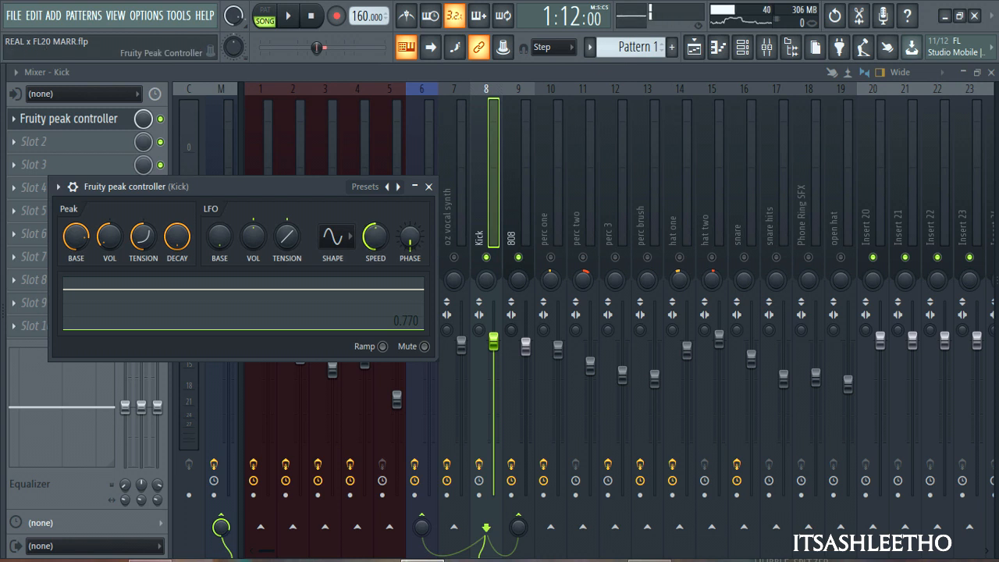
pyautogui.moveTo(162, 186); pyautogui.dragTo(185, 186)
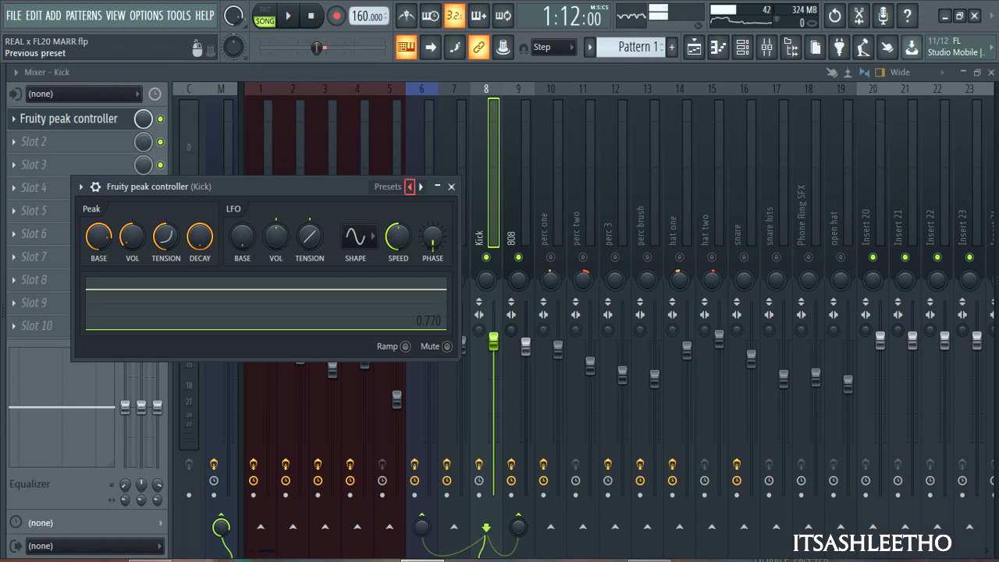
pyautogui.click(409, 187)
pyautogui.click(435, 196)
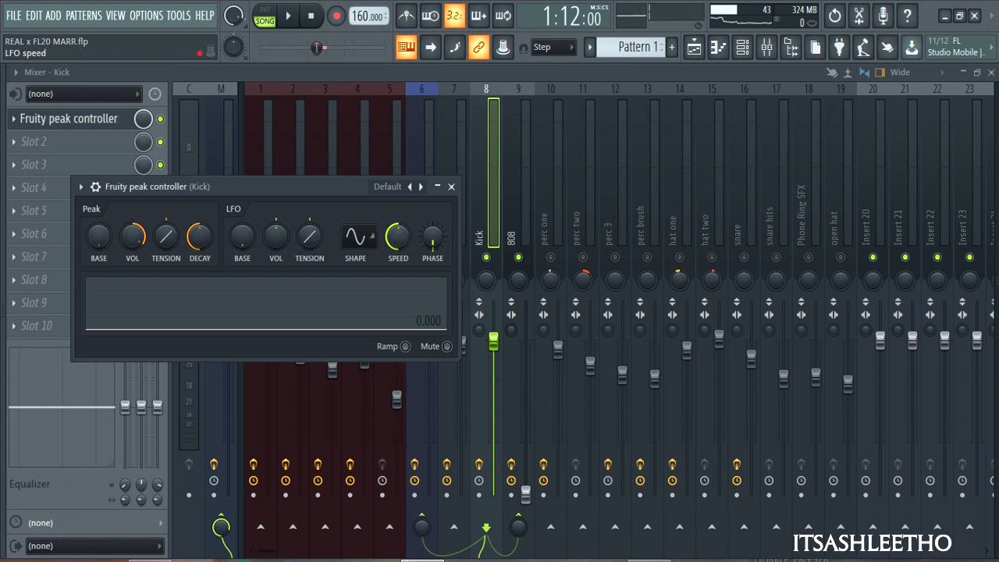
pyautogui.click(421, 186)
pyautogui.click(446, 231)
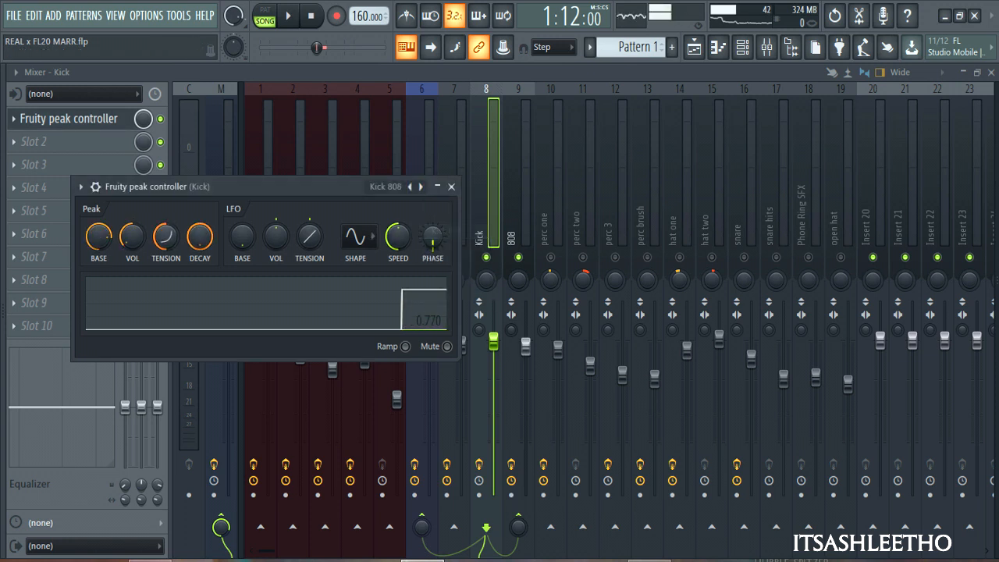
pyautogui.moveTo(296, 187)
pyautogui.mouseDown()
pyautogui.moveTo(290, 197)
pyautogui.moveTo(293, 185)
pyautogui.mouseUp()
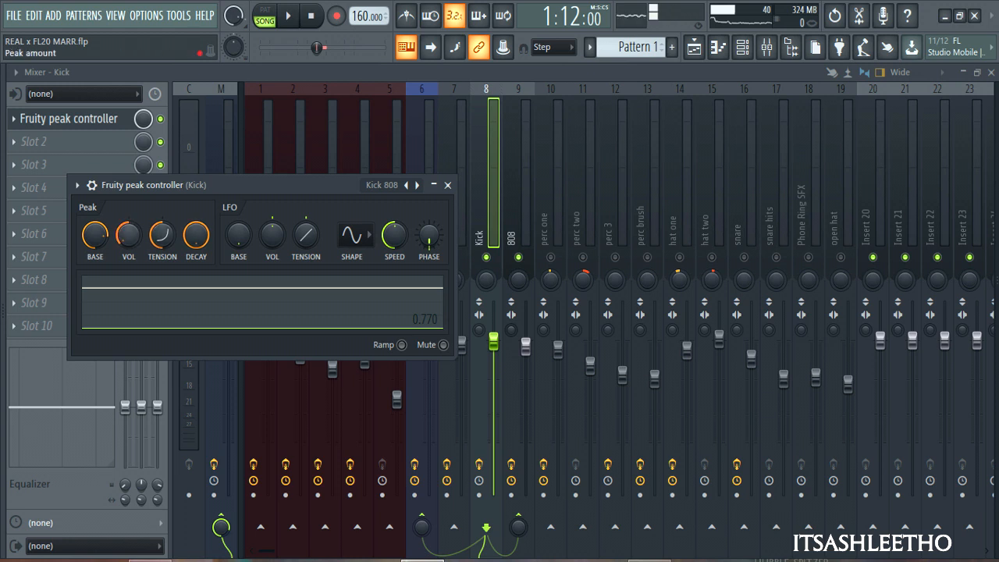
pyautogui.moveTo(113, 209); pyautogui.dragTo(111, 207)
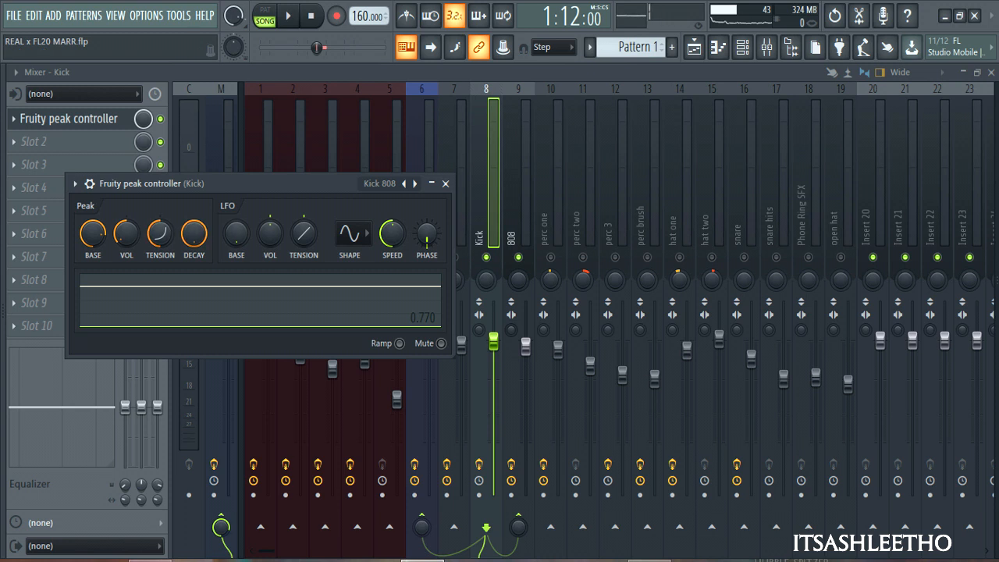
pyautogui.moveTo(226, 184)
pyautogui.mouseDown()
pyautogui.moveTo(201, 184)
pyautogui.moveTo(214, 174)
pyautogui.mouseUp()
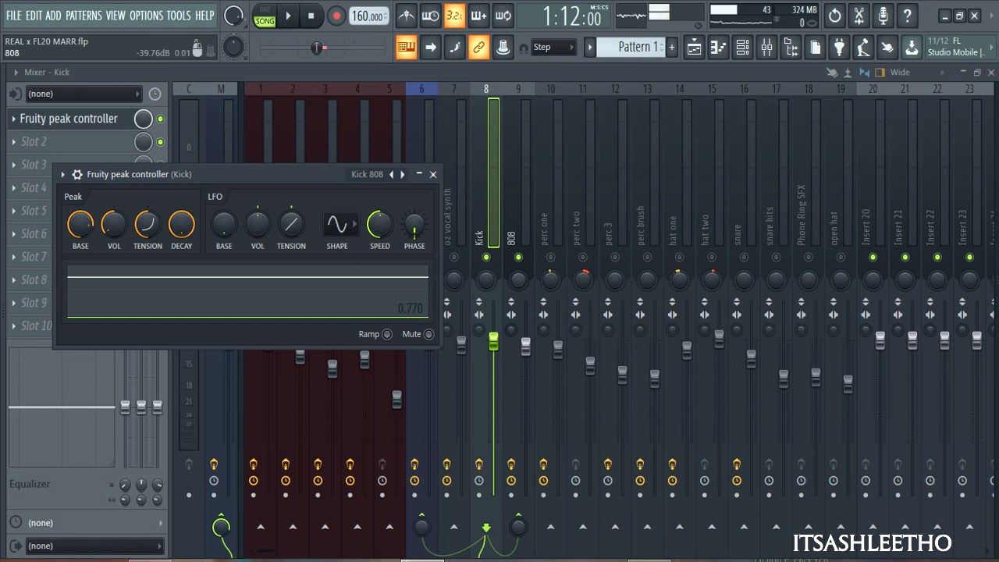
# Link the 808 mixer track's volume fader to the internal controller Peak ctrl - Peak with the default Input mapping
pyautogui.click(515, 210)
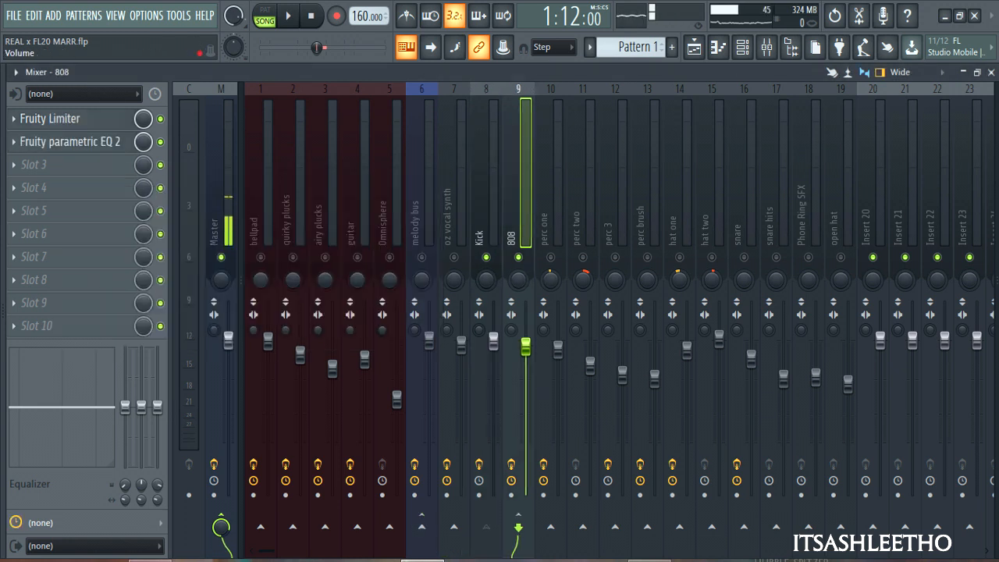
pyautogui.rightClick(525, 347)
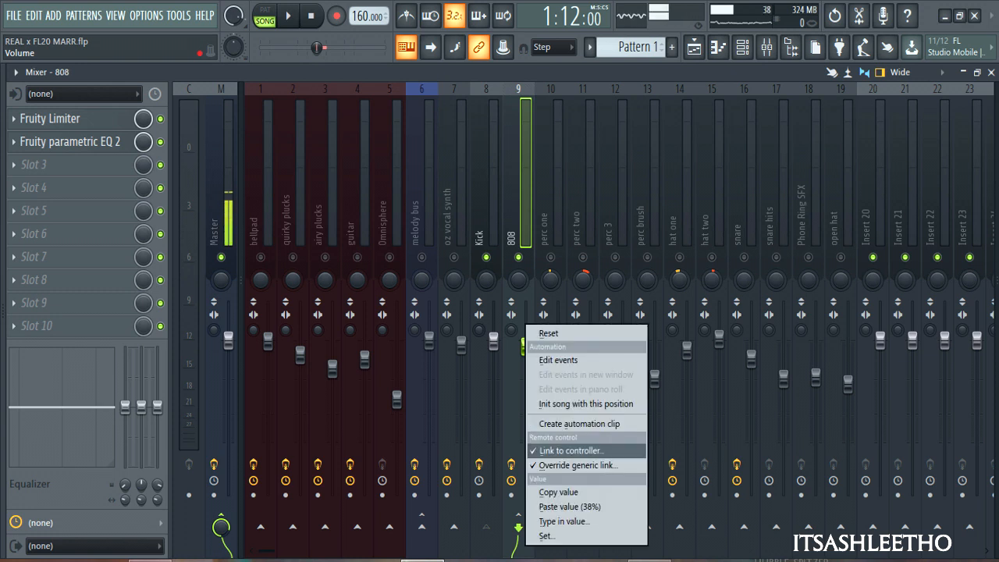
pyautogui.click(550, 451)
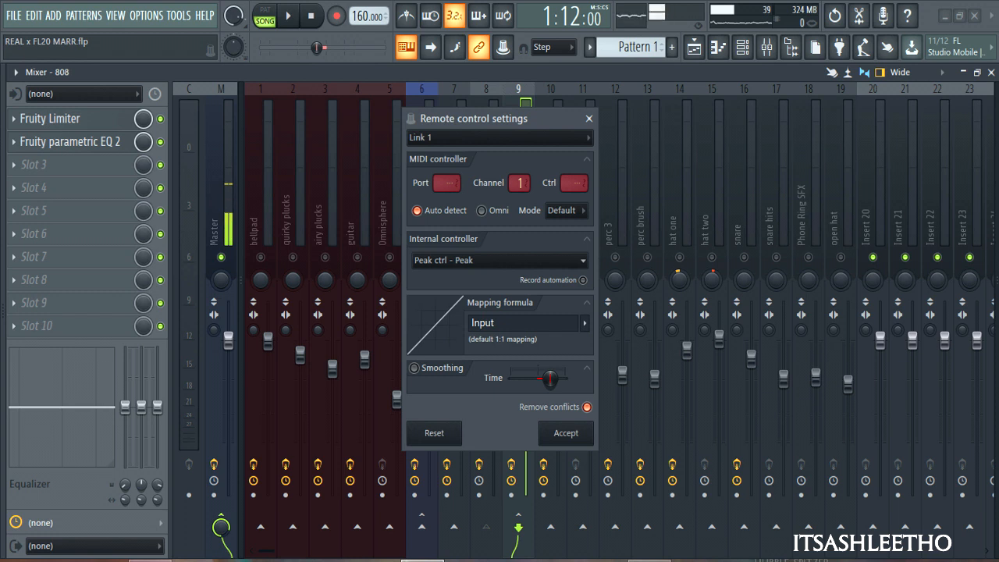
pyautogui.click(499, 260)
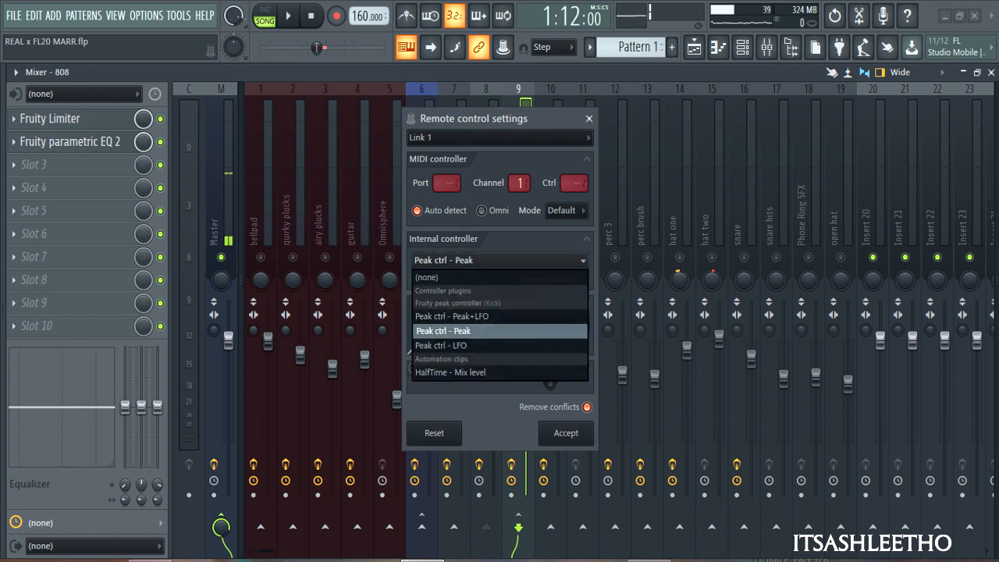
pyautogui.click(441, 331)
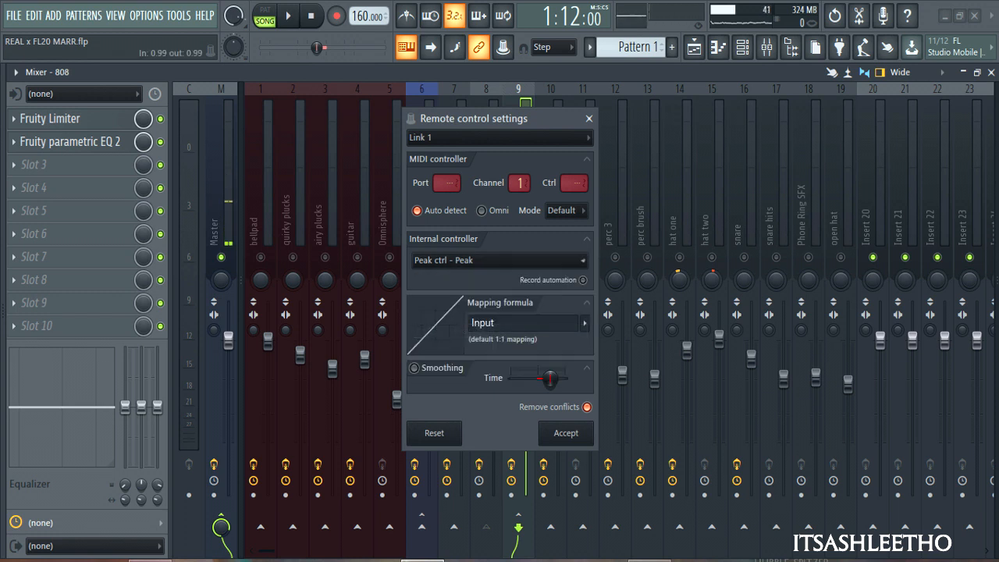
pyautogui.click(499, 260)
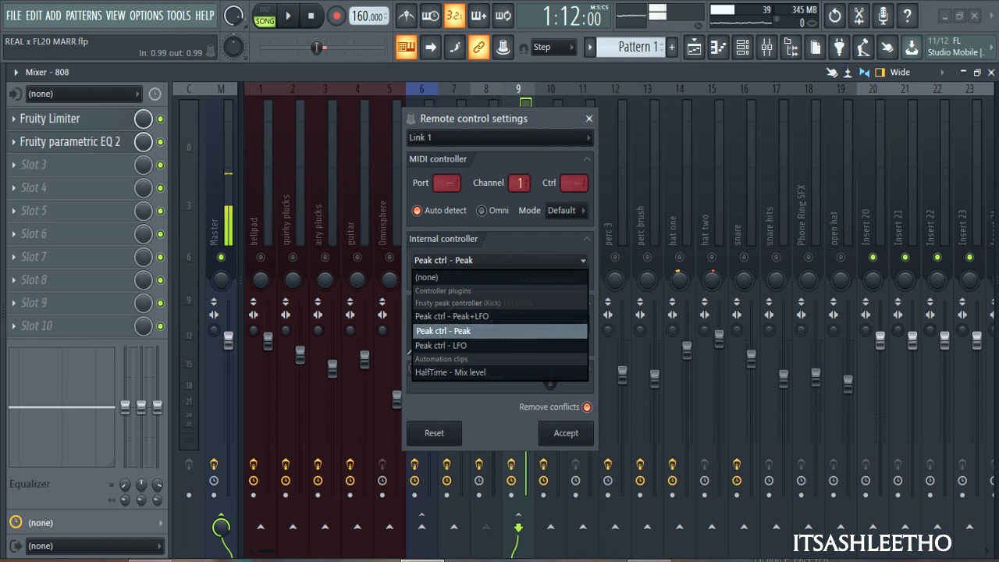
pyautogui.click(441, 331)
pyautogui.click(566, 432)
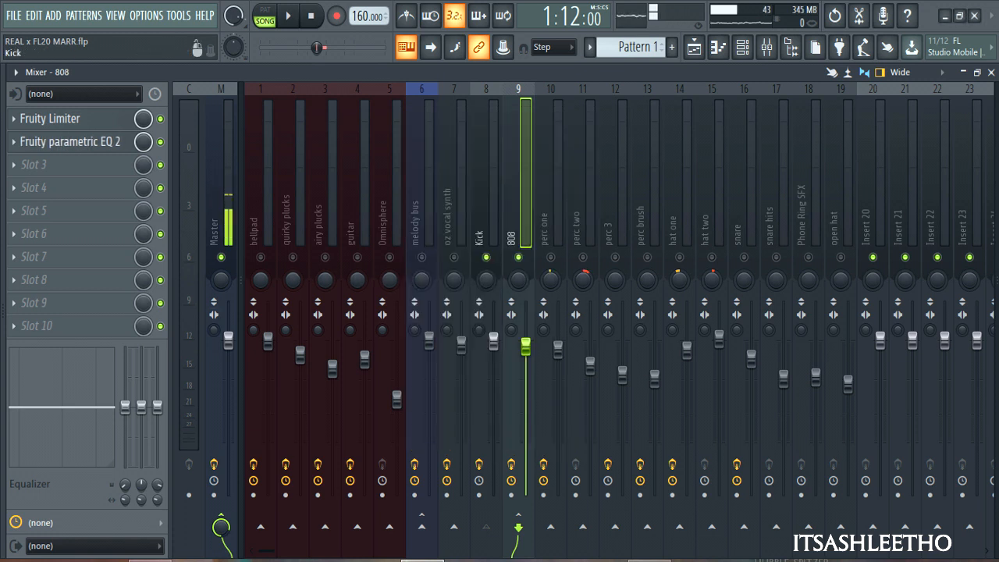
# Reopen the Kick track's Fruity peak controller, reposition its window, and play the song to watch its effect on the 808 volume
pyautogui.click(485, 172)
pyautogui.click(68, 119)
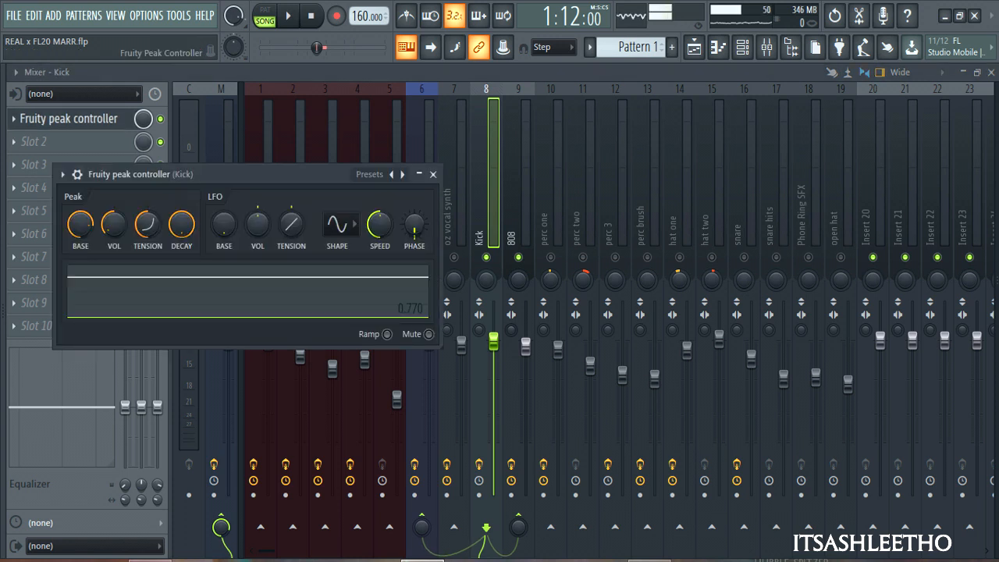
pyautogui.moveTo(234, 174); pyautogui.dragTo(329, 212)
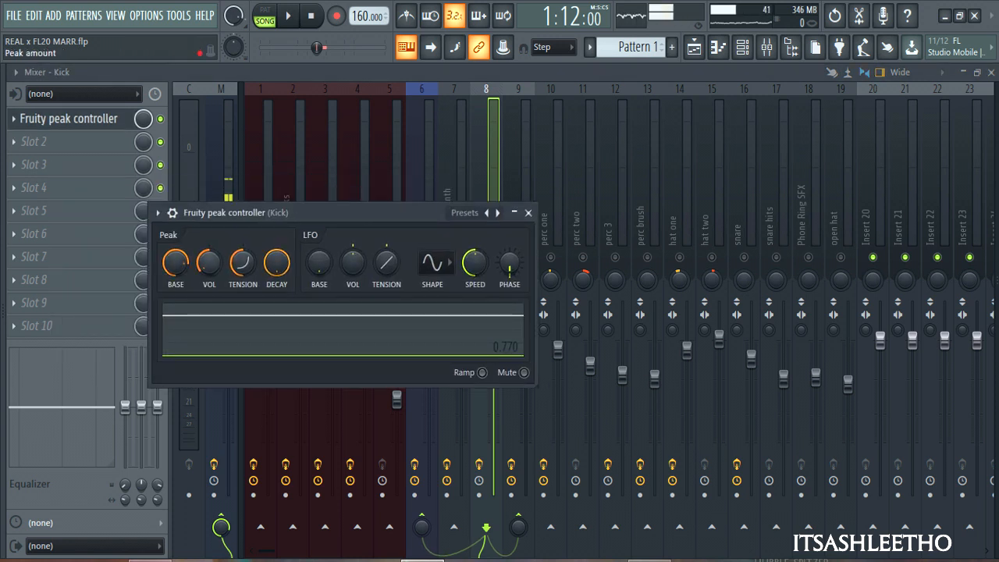
pyautogui.moveTo(234, 213); pyautogui.dragTo(160, 213)
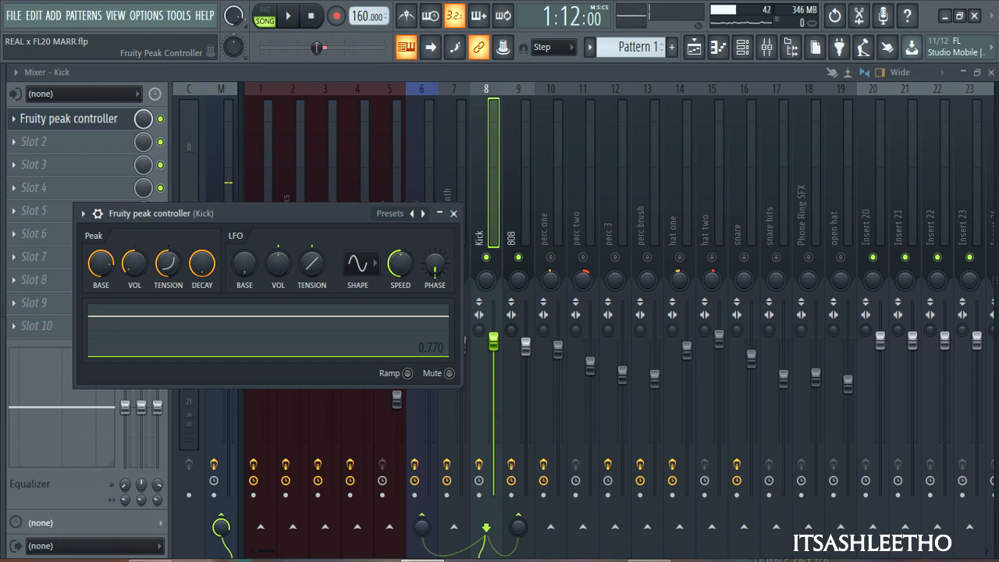
pyautogui.moveTo(160, 213); pyautogui.dragTo(189, 198)
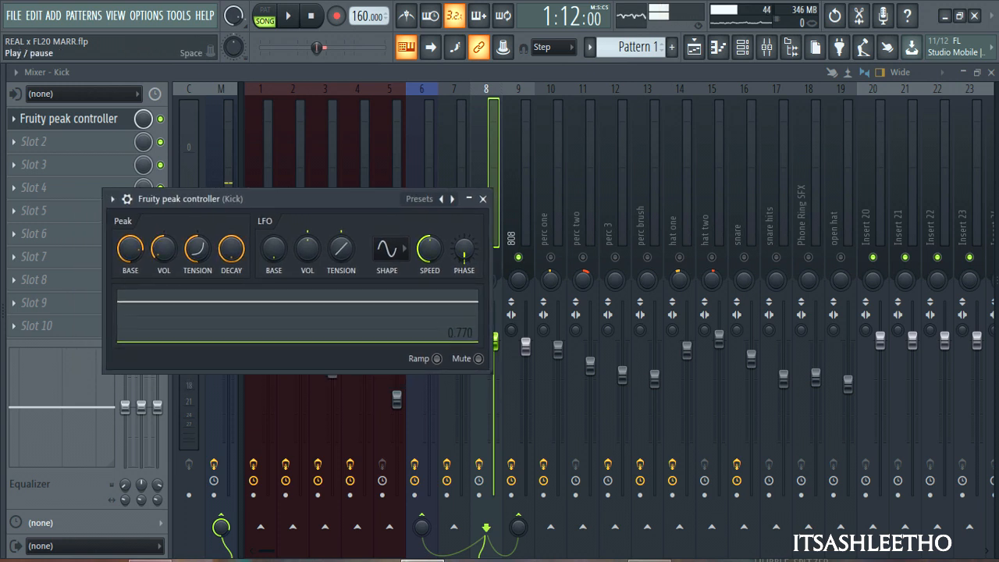
pyautogui.press('space')
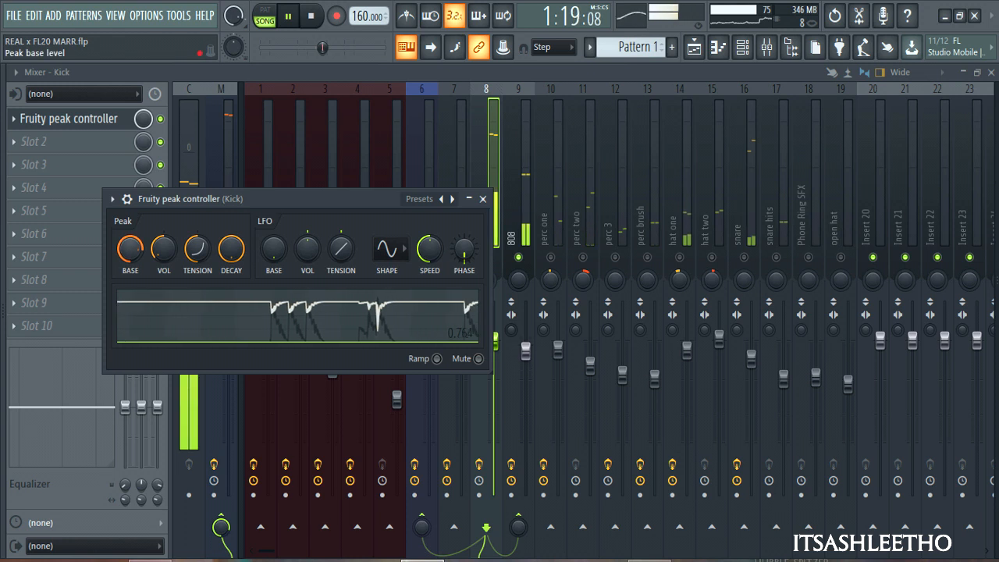
# Test low and high settings of the peak controller's Peak base and decay during playback, leaving both high, and stop and close the plugin
pyautogui.moveTo(130, 248); pyautogui.dragTo(129, 273)
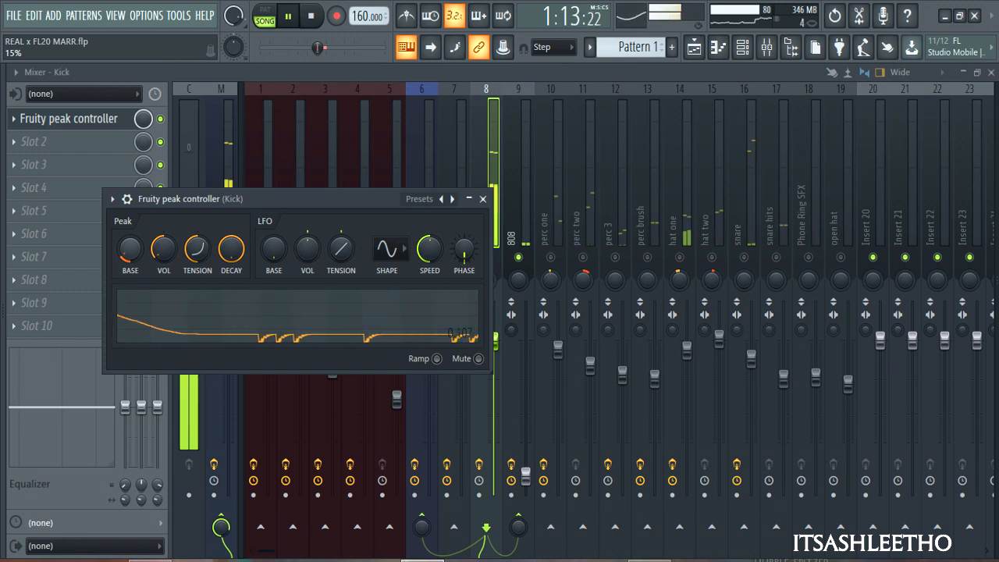
pyautogui.moveTo(130, 273); pyautogui.dragTo(130, 255)
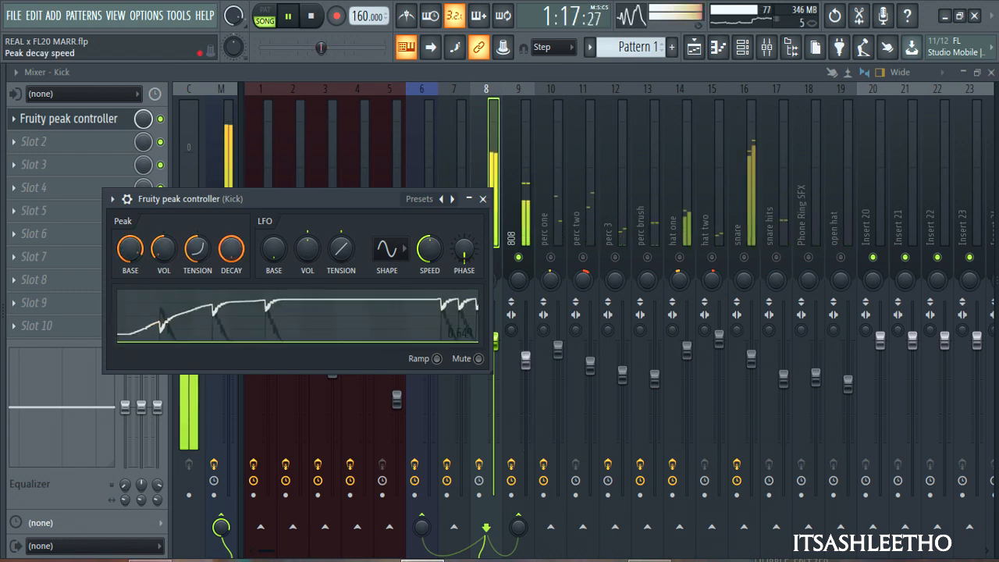
pyautogui.moveTo(231, 249); pyautogui.dragTo(231, 259)
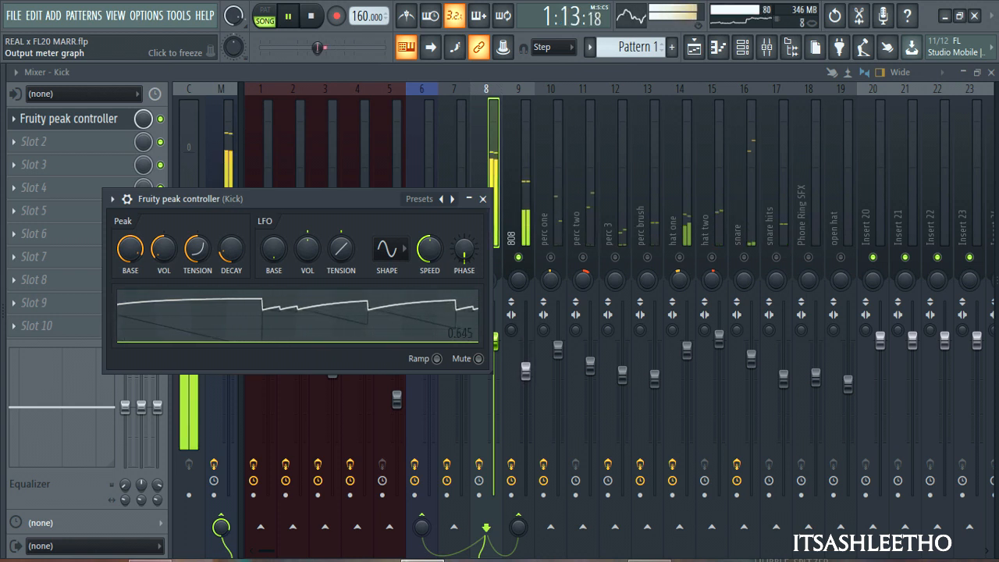
pyautogui.moveTo(231, 248); pyautogui.dragTo(231, 187)
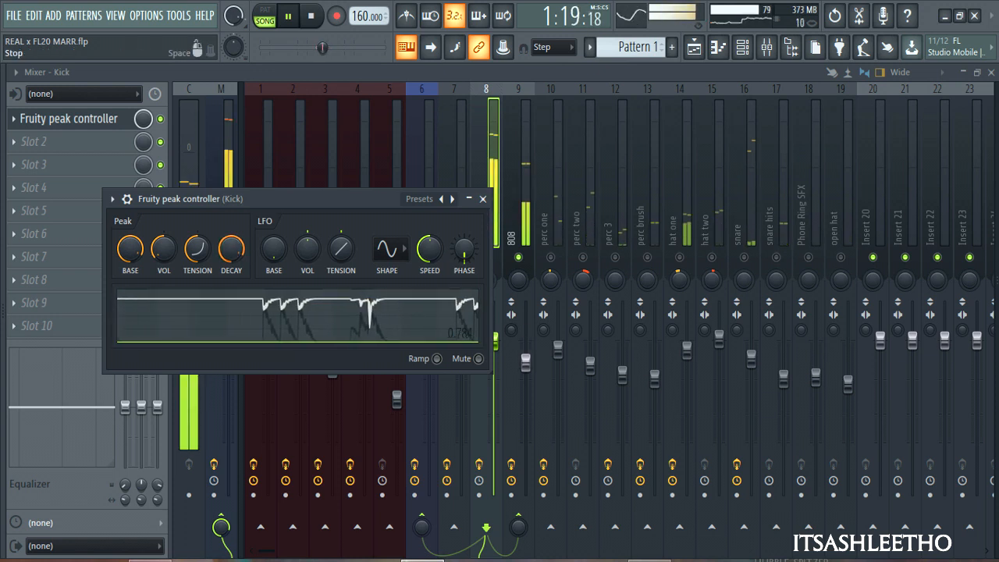
pyautogui.click(310, 15)
pyautogui.moveTo(312, 199); pyautogui.dragTo(278, 199)
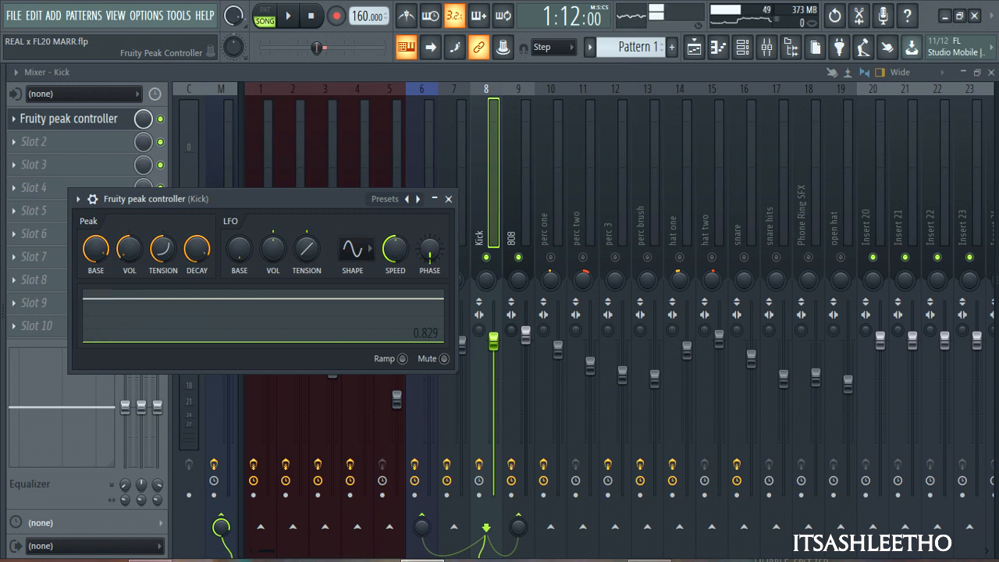
pyautogui.moveTo(278, 199); pyautogui.dragTo(295, 204)
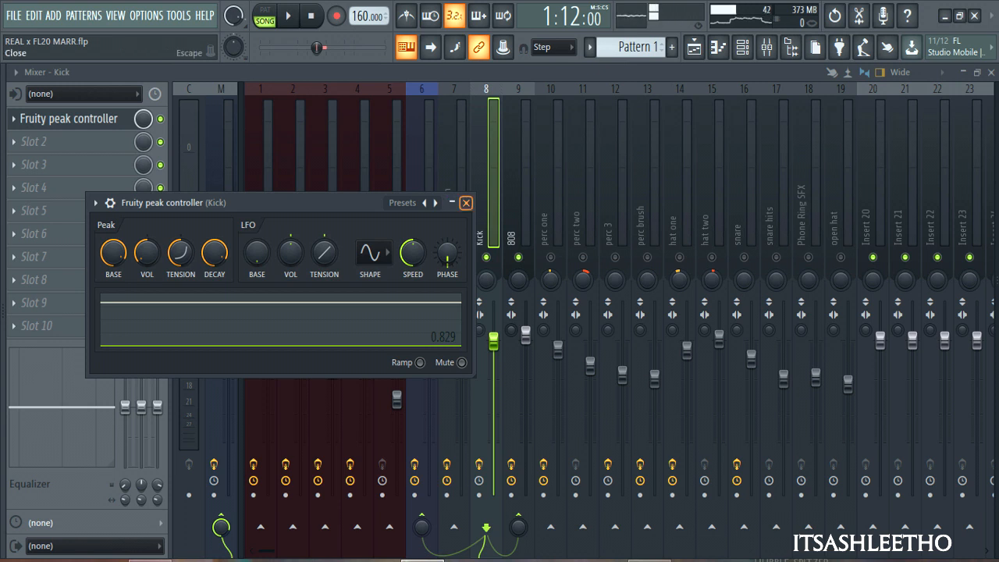
pyautogui.click(466, 203)
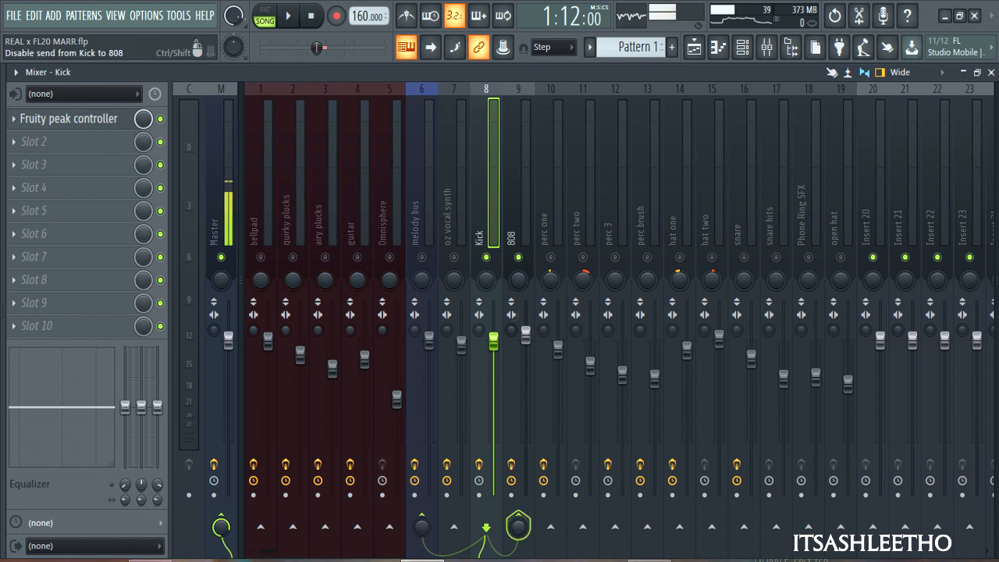
# Sidechain the Kick track to the 808 track and set the 808's Fruity Limiter to COMP mode with Kick as its sidechain input
pyautogui.rightClick(517, 526)
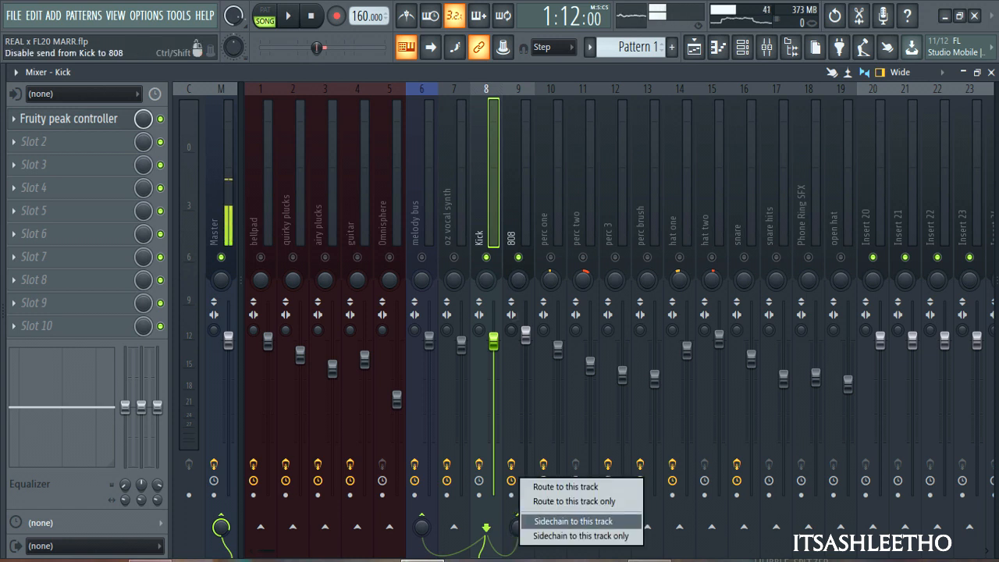
pyautogui.click(581, 521)
pyautogui.click(519, 171)
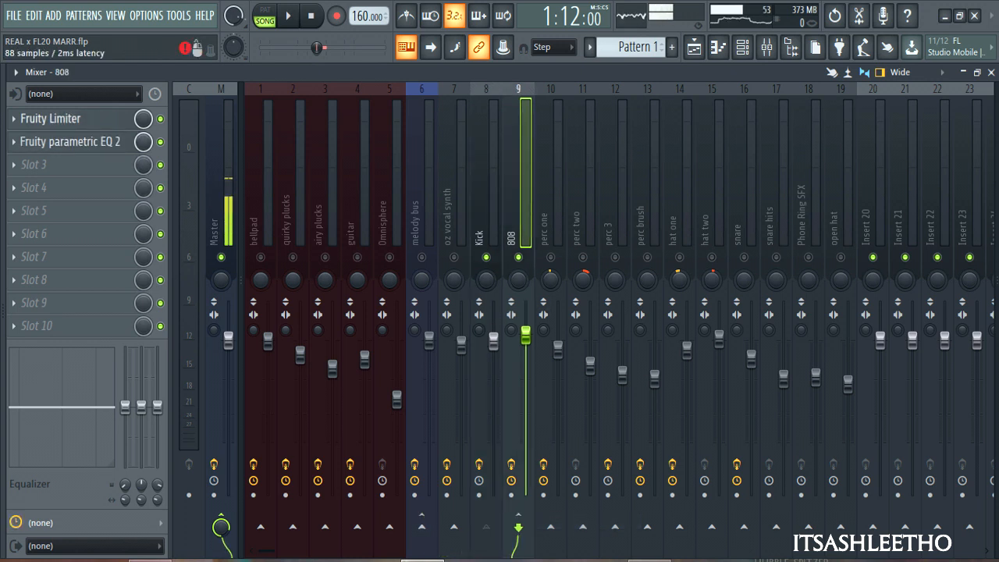
pyautogui.click(50, 118)
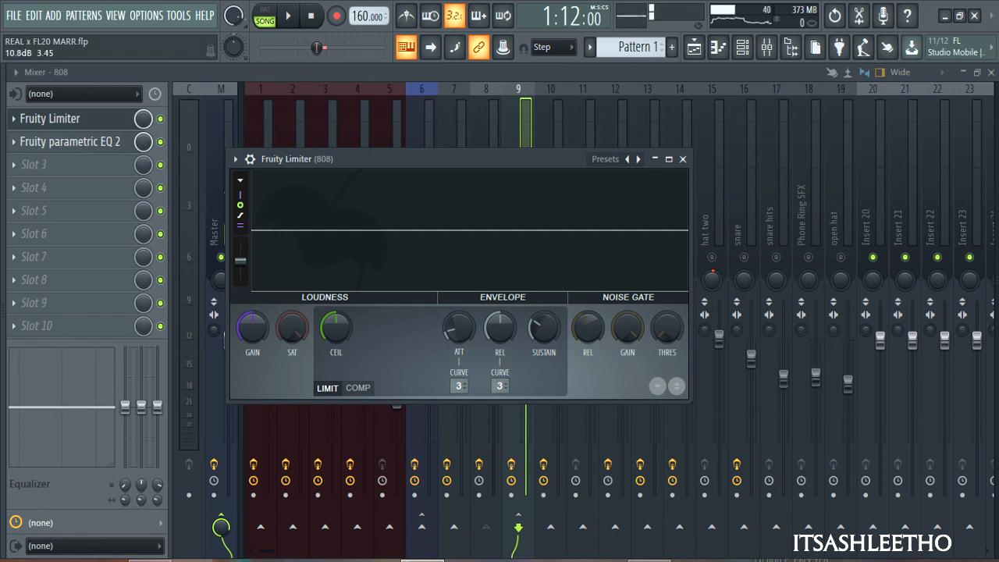
pyautogui.click(369, 386)
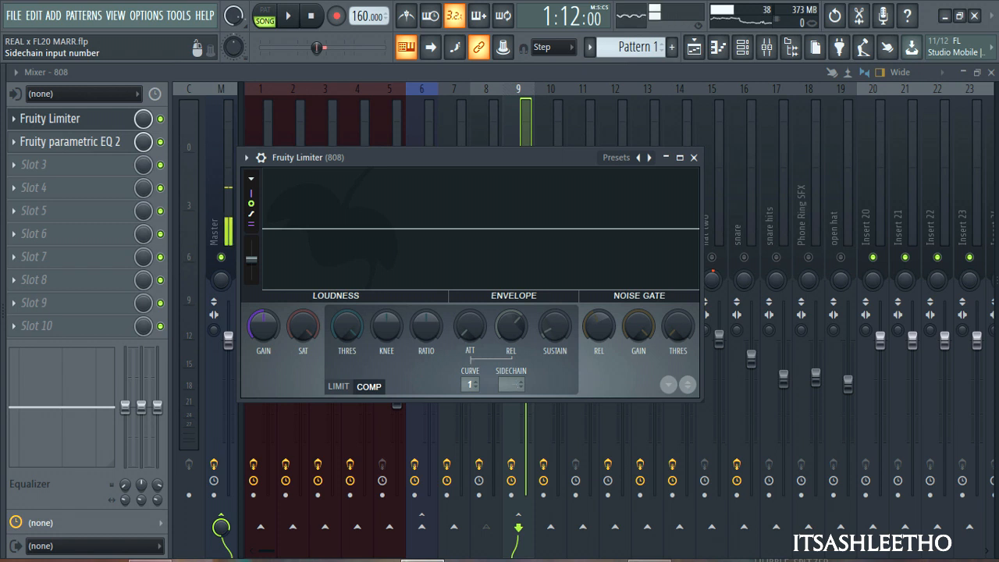
pyautogui.click(512, 384)
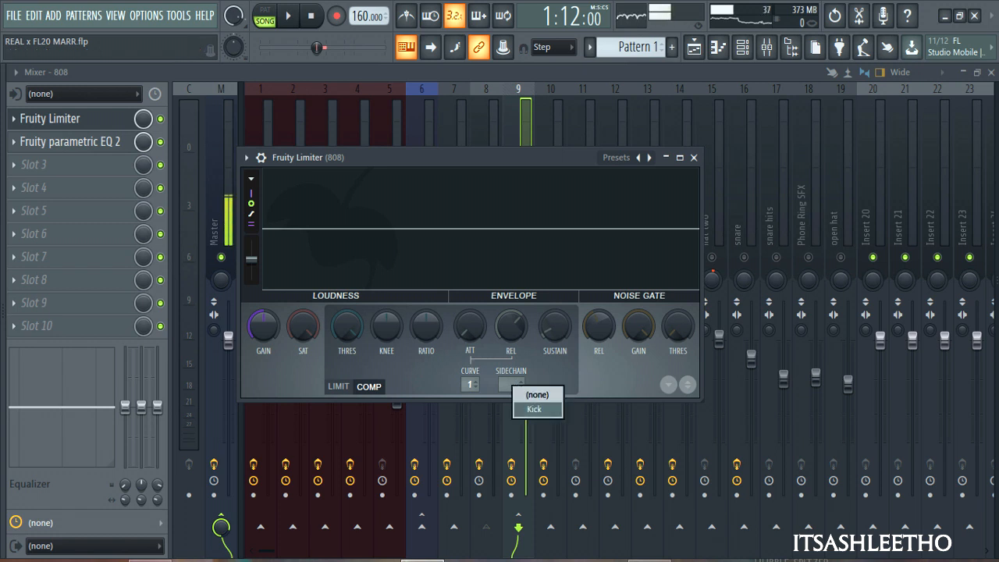
pyautogui.click(534, 409)
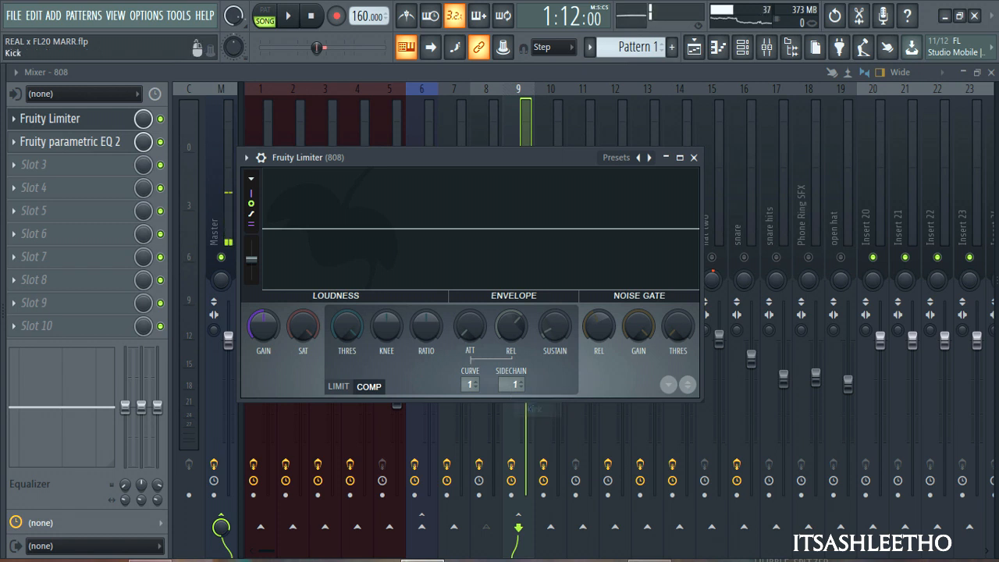
pyautogui.moveTo(468, 157); pyautogui.dragTo(483, 165)
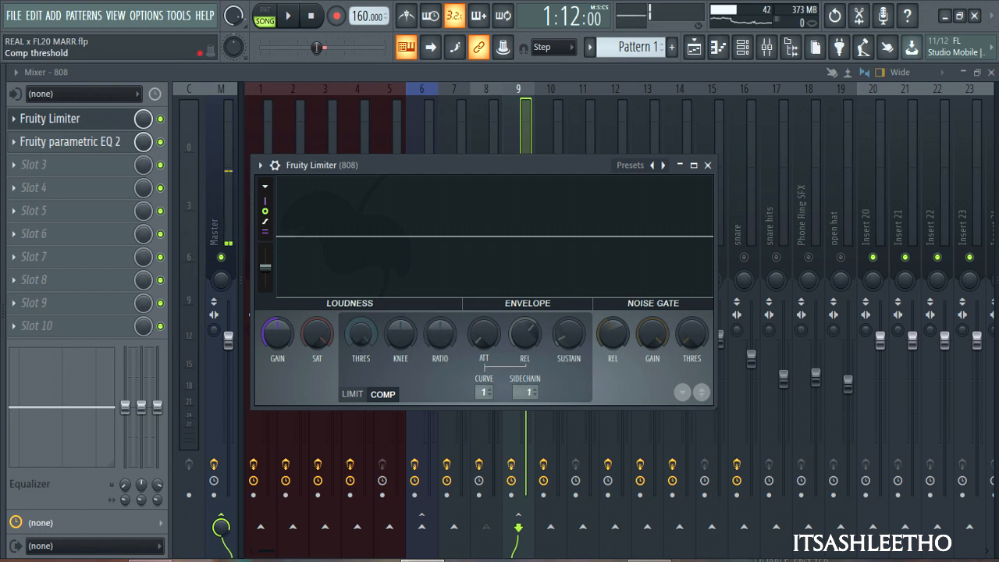
# Lower the 808 limiter's compressor threshold and raise its ratio during playback until the kick ducks the 808, and close the plugin
pyautogui.moveTo(360, 334); pyautogui.dragTo(360, 362)
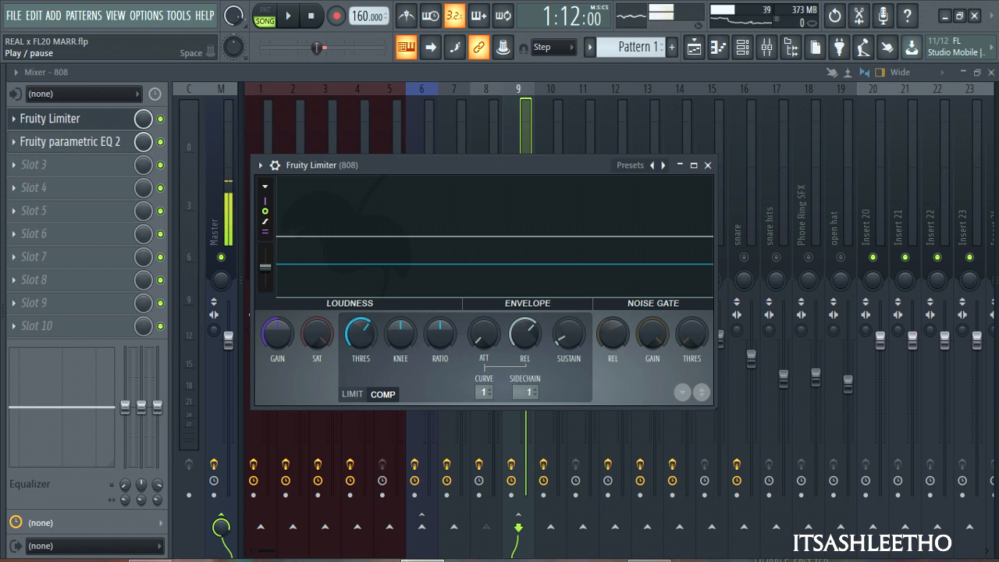
pyautogui.click(288, 16)
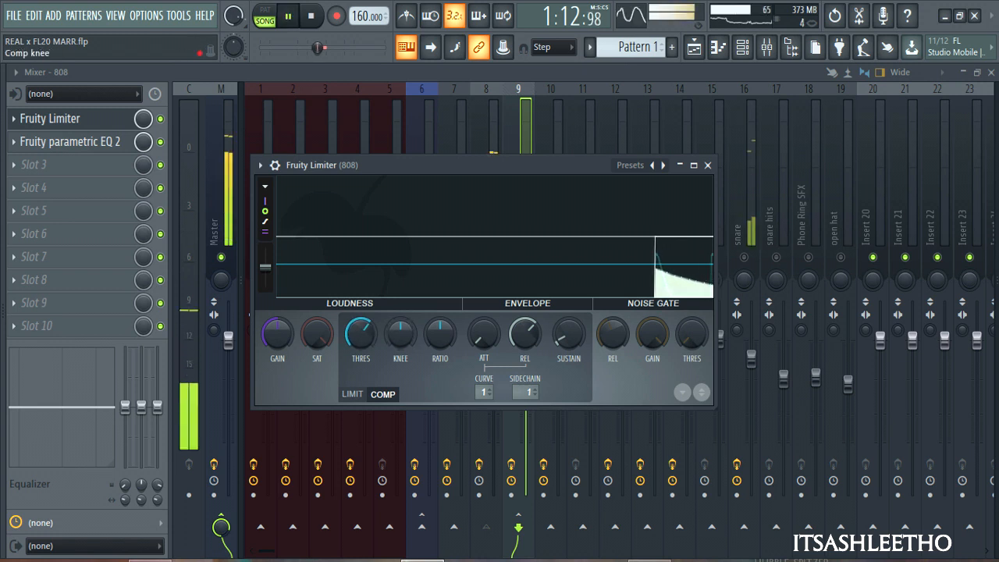
pyautogui.moveTo(361, 334); pyautogui.dragTo(361, 347)
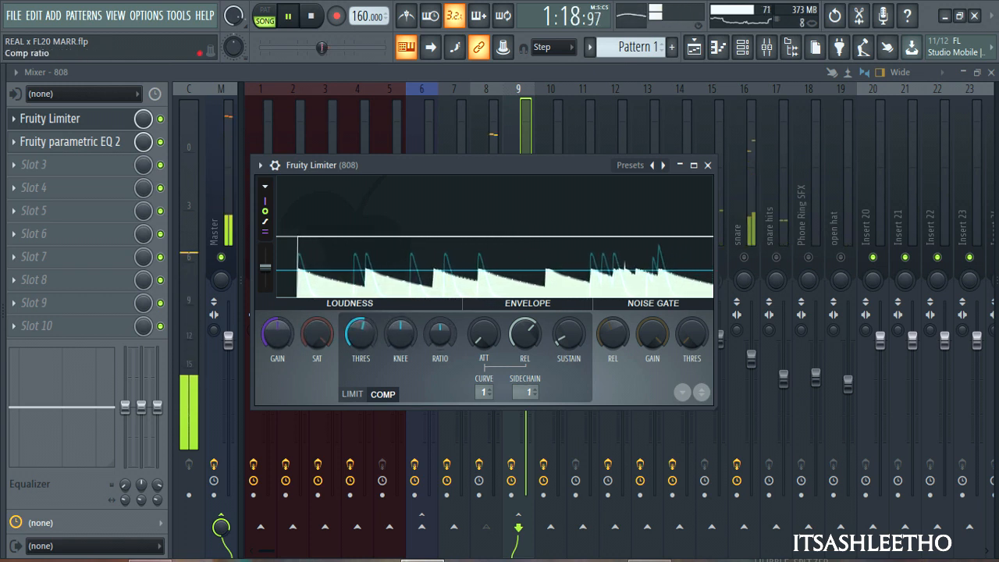
pyautogui.moveTo(360, 333); pyautogui.dragTo(361, 368)
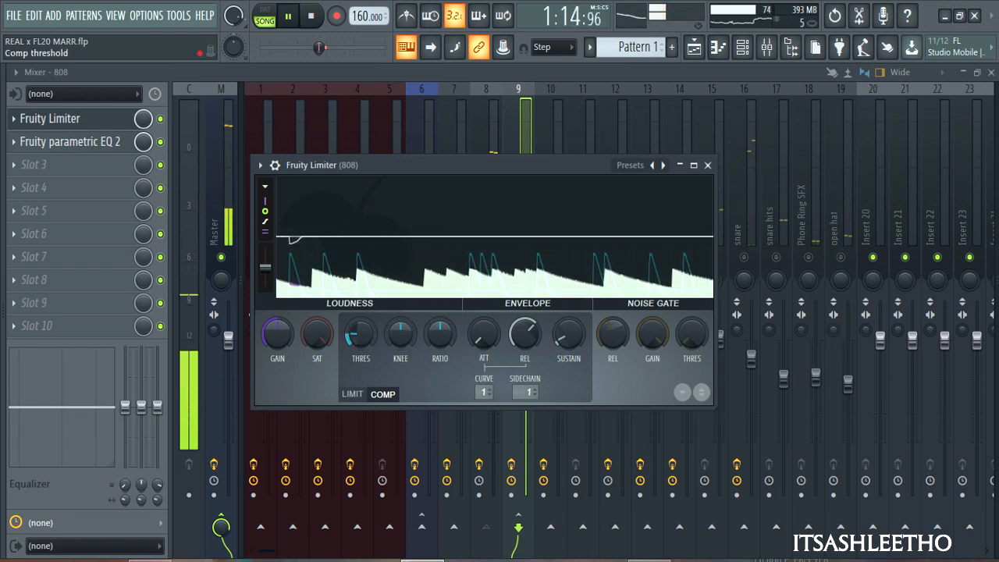
pyautogui.moveTo(439, 334); pyautogui.dragTo(439, 311)
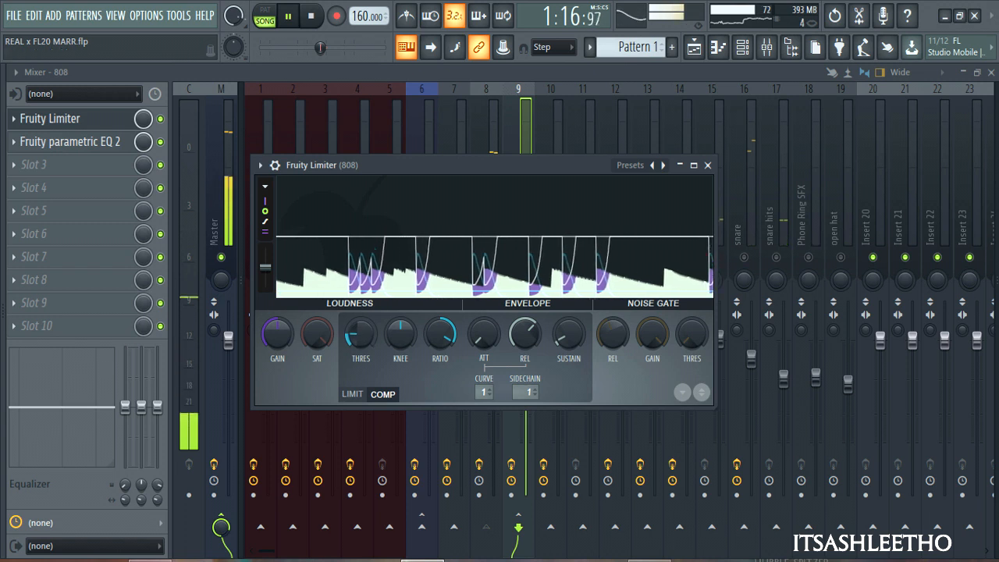
pyautogui.moveTo(360, 335)
pyautogui.mouseDown()
pyautogui.moveTo(360, 318)
pyautogui.moveTo(360, 342)
pyautogui.mouseUp()
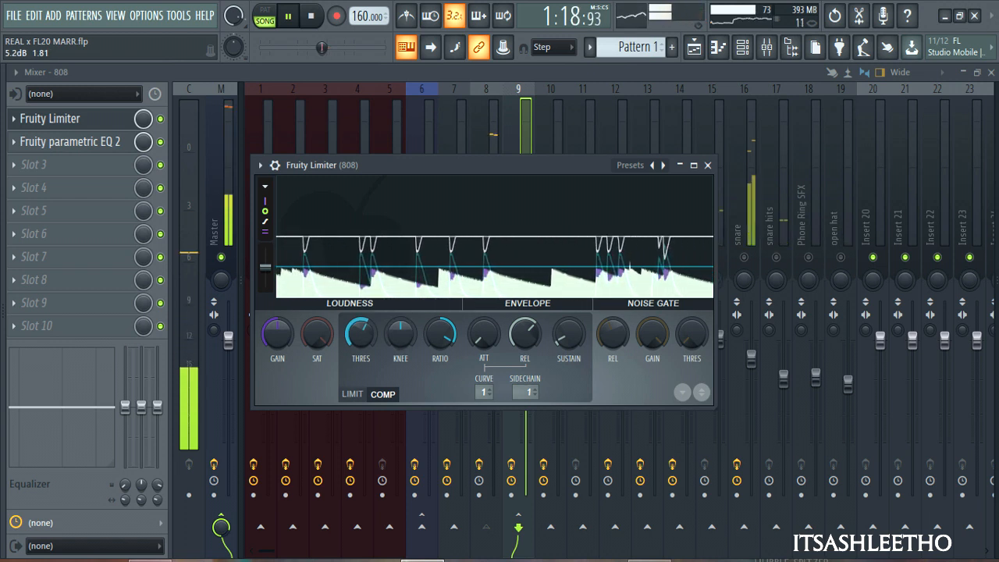
pyautogui.moveTo(468, 164); pyautogui.dragTo(454, 172)
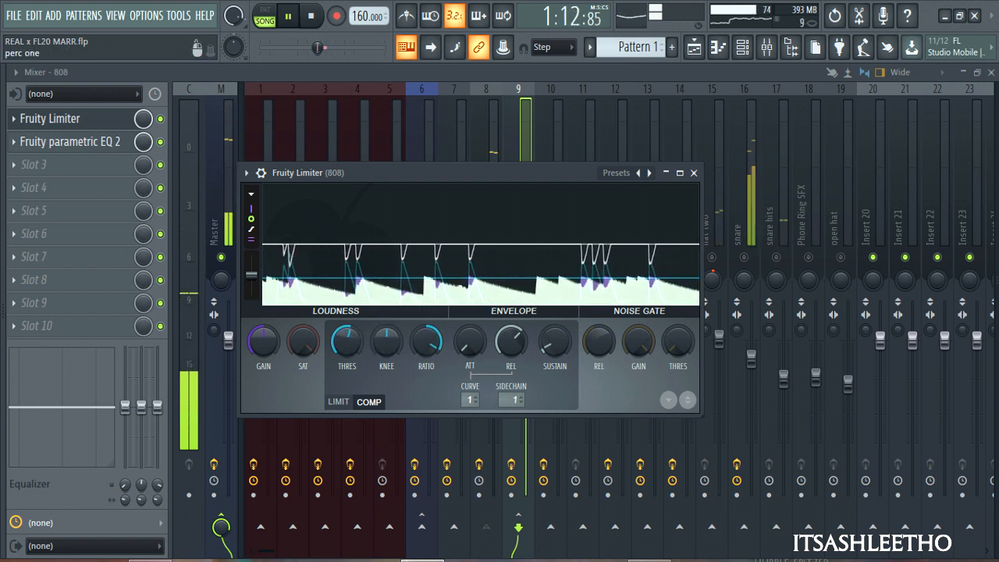
pyautogui.click(694, 172)
# Unmute the mixer tracks from perc one through open hat, plus the oz vocal synth track
pyautogui.click(550, 258)
pyautogui.click(583, 258)
pyautogui.click(615, 258)
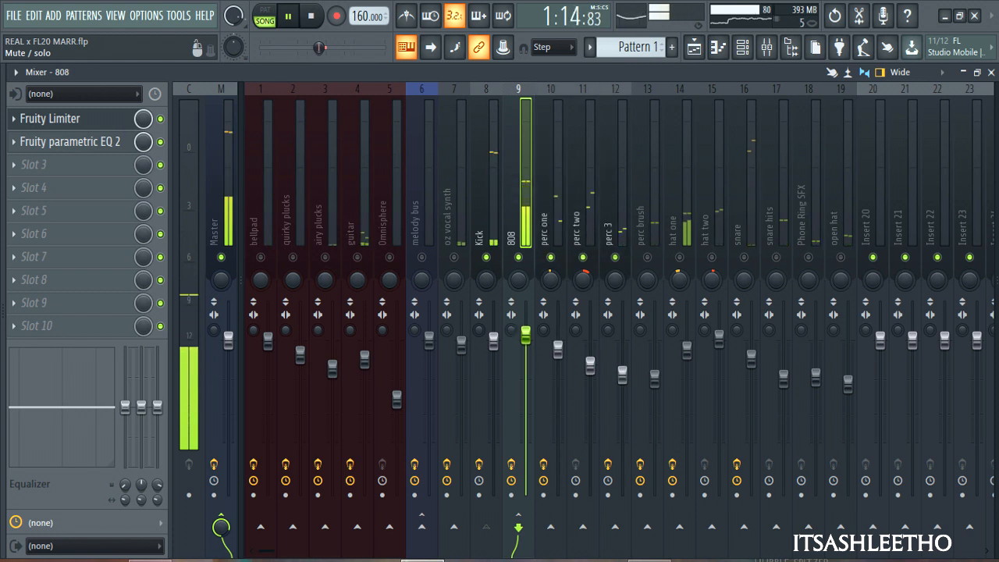
pyautogui.click(647, 258)
pyautogui.click(679, 258)
pyautogui.click(711, 257)
pyautogui.click(743, 257)
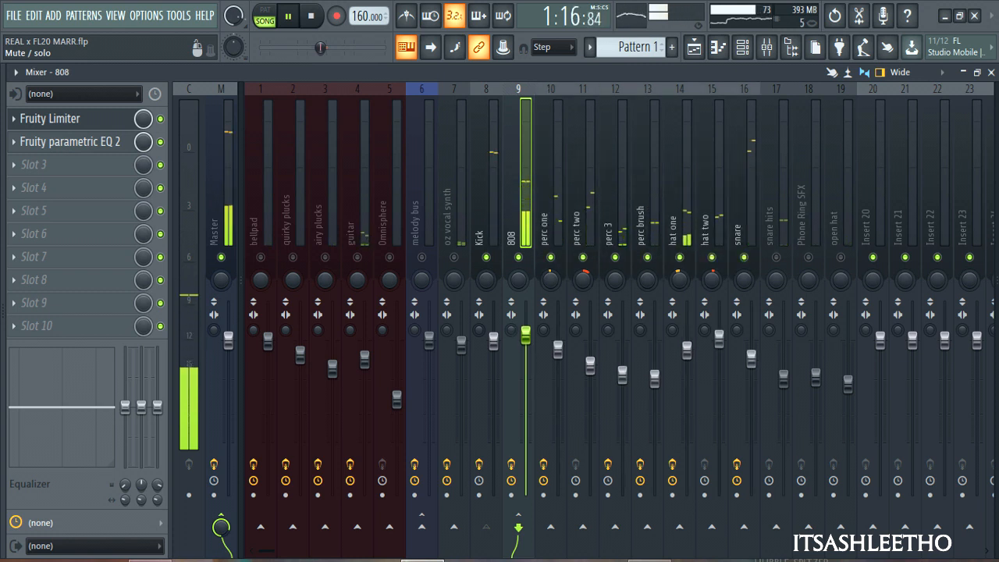
pyautogui.click(775, 258)
pyautogui.click(809, 257)
pyautogui.click(841, 257)
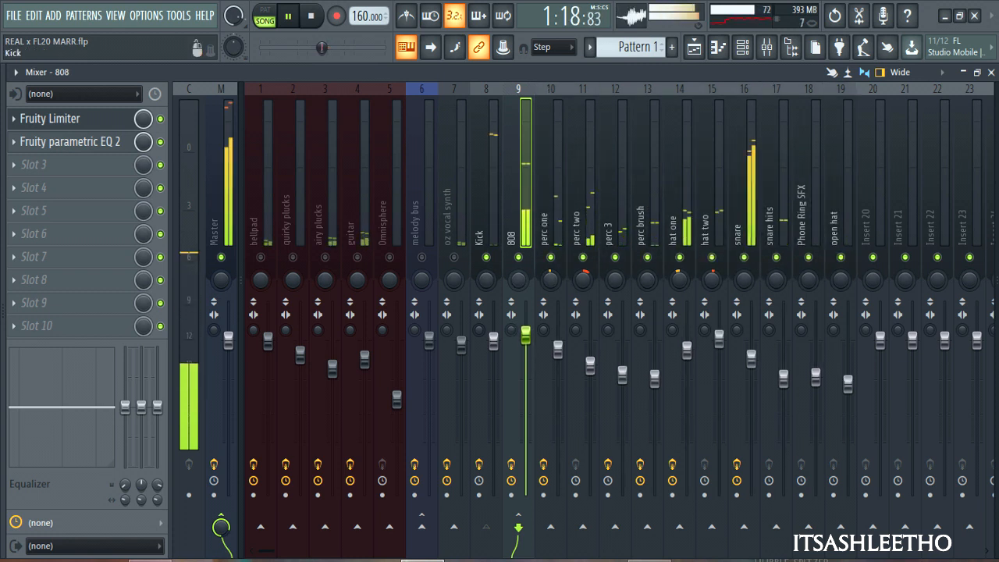
pyautogui.click(454, 257)
# Fine-tune the 808 limiter's compressor threshold with the unmuted tracks playing, close its window and switch the limiter off
pyautogui.click(50, 118)
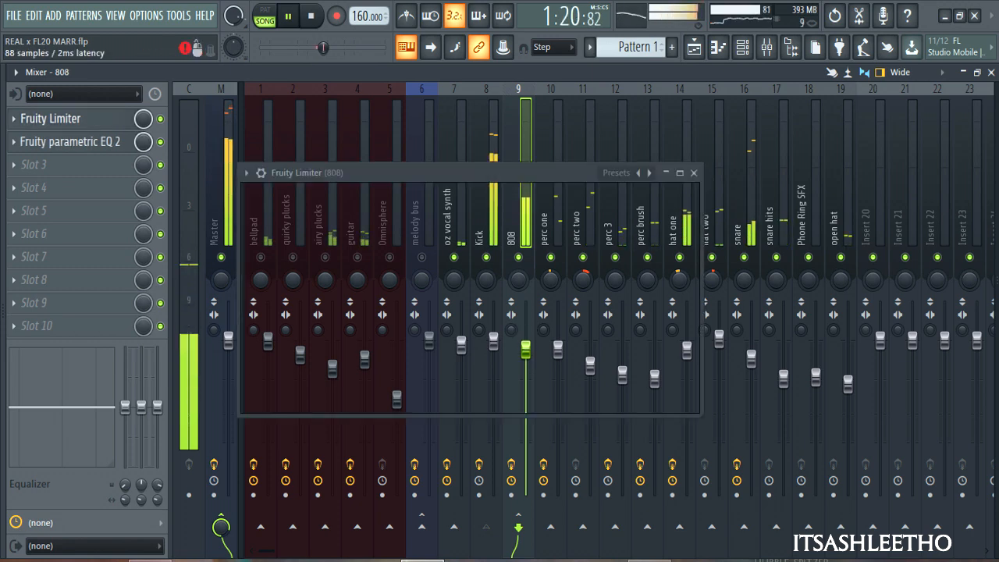
pyautogui.moveTo(468, 173); pyautogui.dragTo(239, 216)
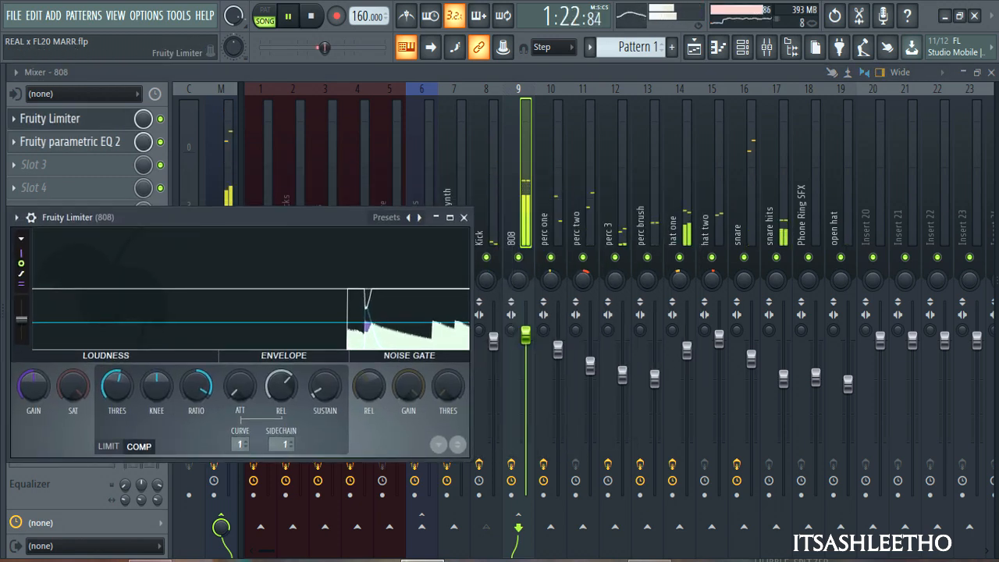
pyautogui.moveTo(117, 384); pyautogui.dragTo(117, 399)
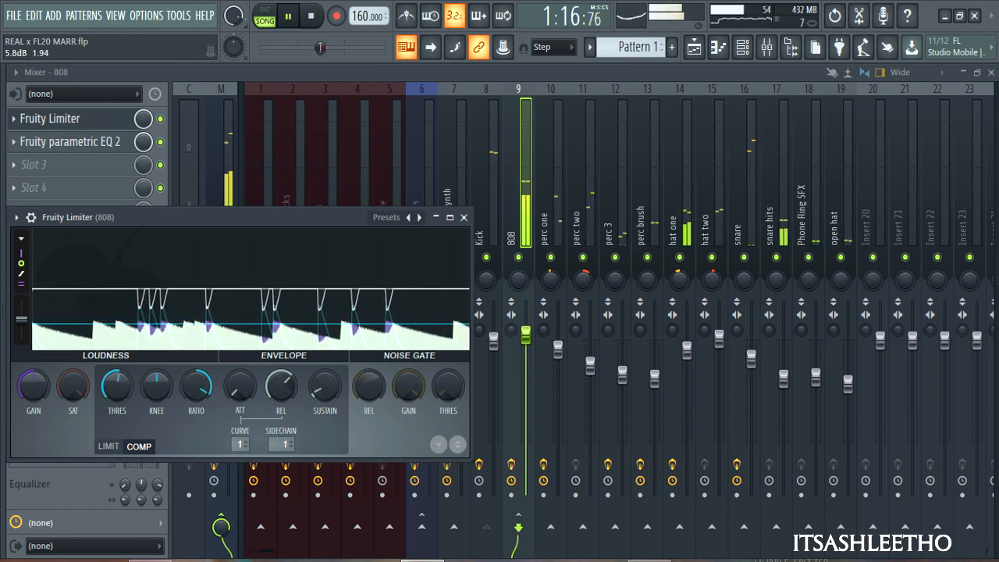
pyautogui.click(464, 217)
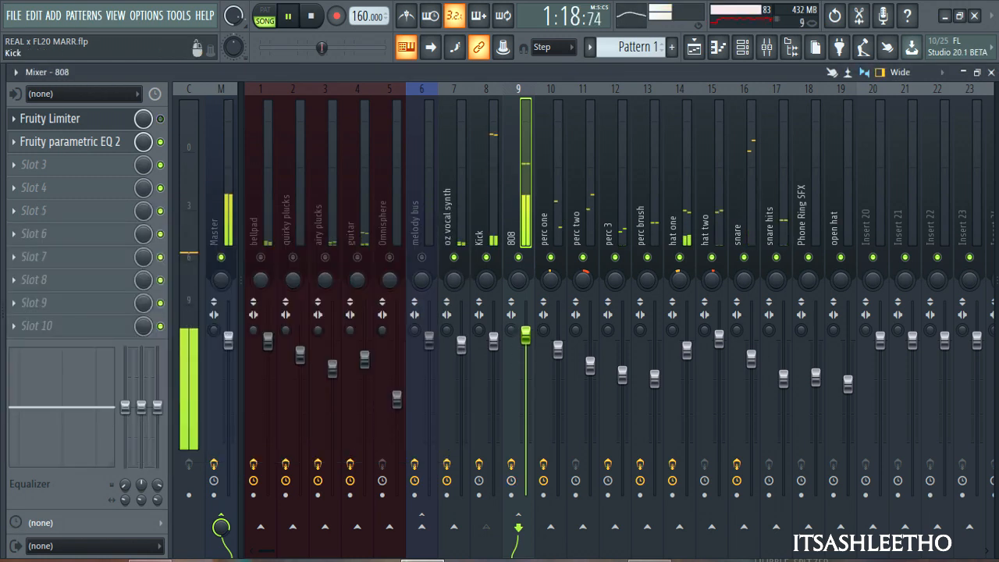
# Open the Kick track's Fruity peak controller to review its response during playback, and stop the song
pyautogui.click(481, 218)
pyautogui.click(68, 118)
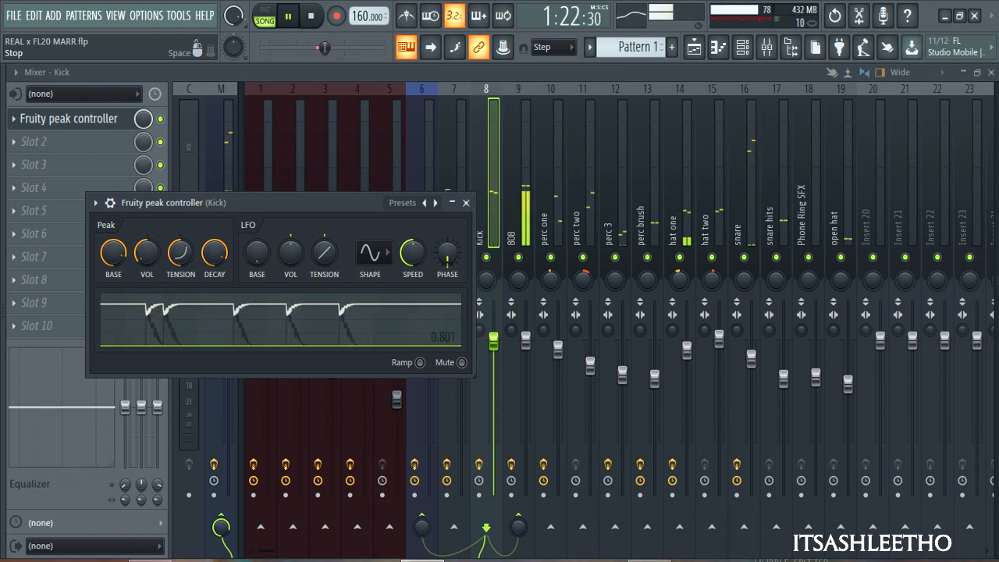
pyautogui.press('space')
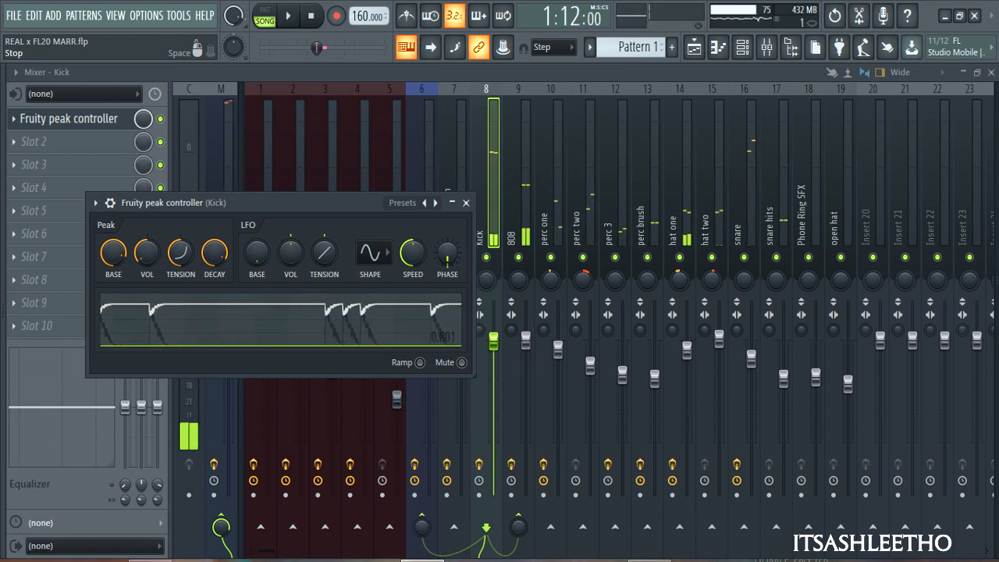
# Close the Kick's Fruity peak controller, the mixer and the channel rack to return to the playlist arrangement
pyautogui.click(466, 203)
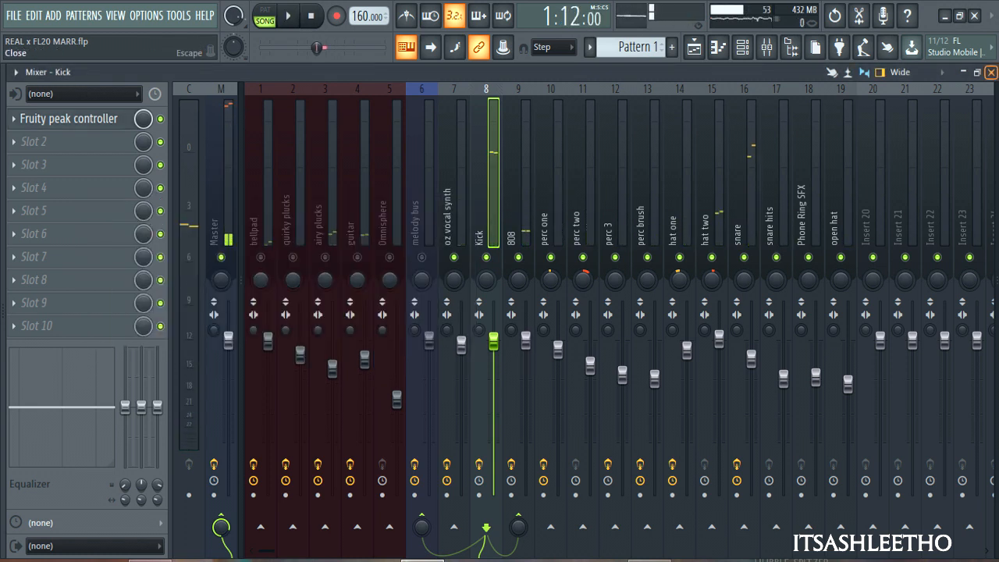
pyautogui.click(991, 72)
pyautogui.click(464, 217)
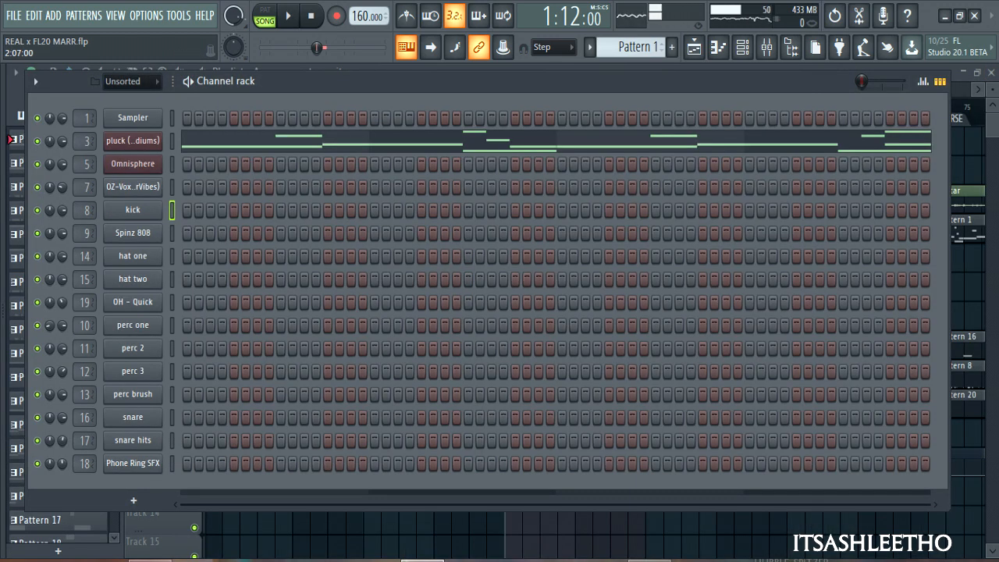
pyautogui.press('F6')
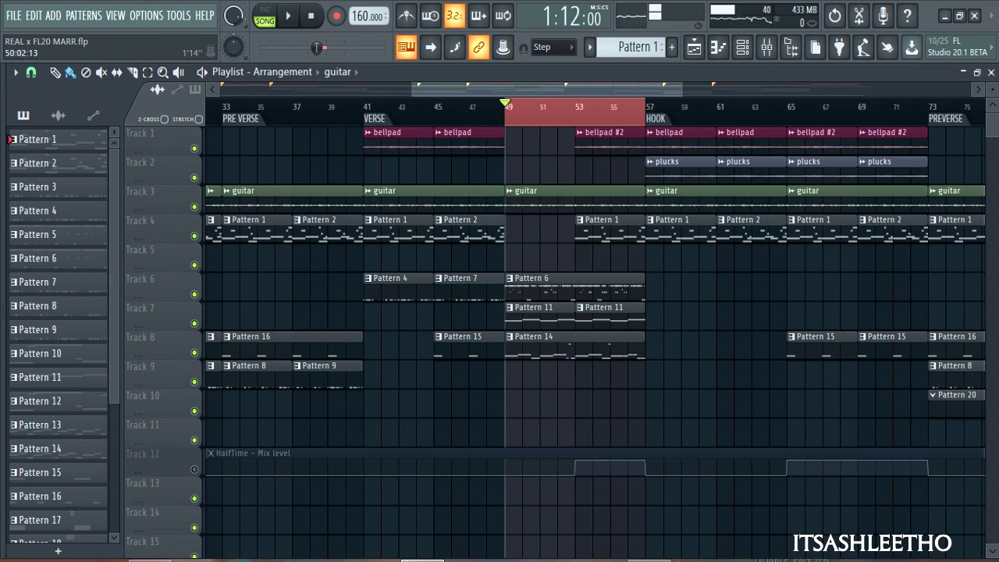
pyautogui.click(768, 47)
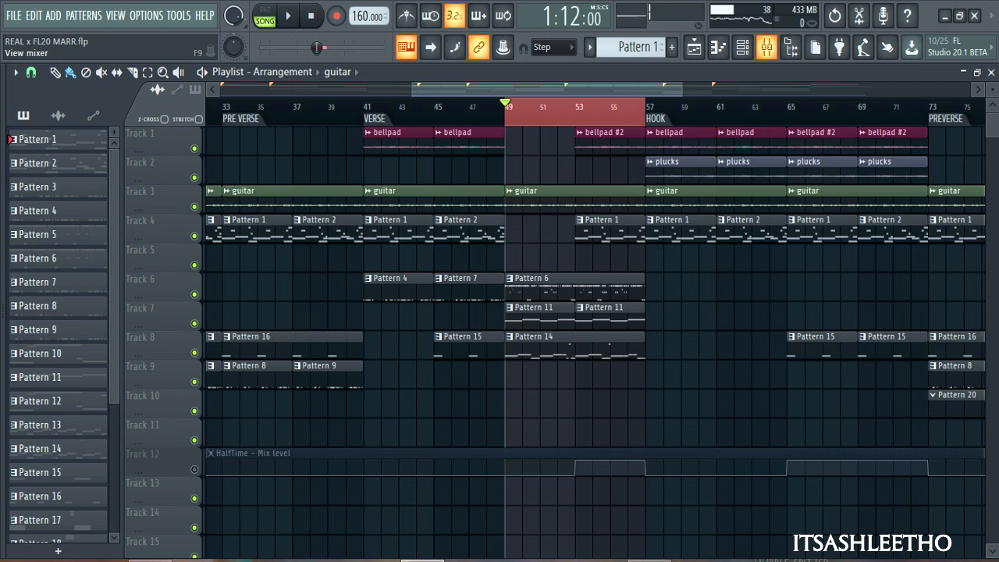
pyautogui.click(767, 47)
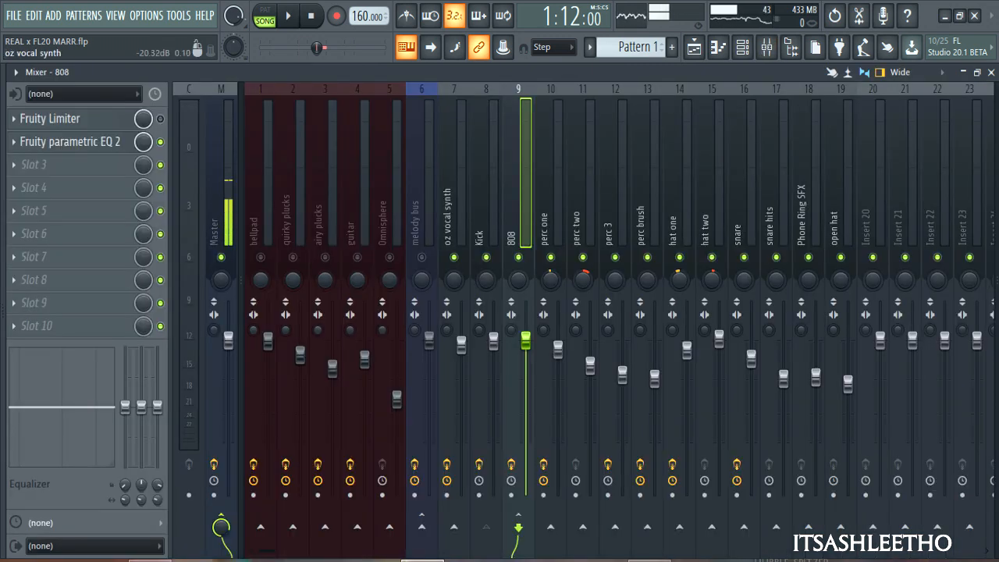
pyautogui.click(990, 72)
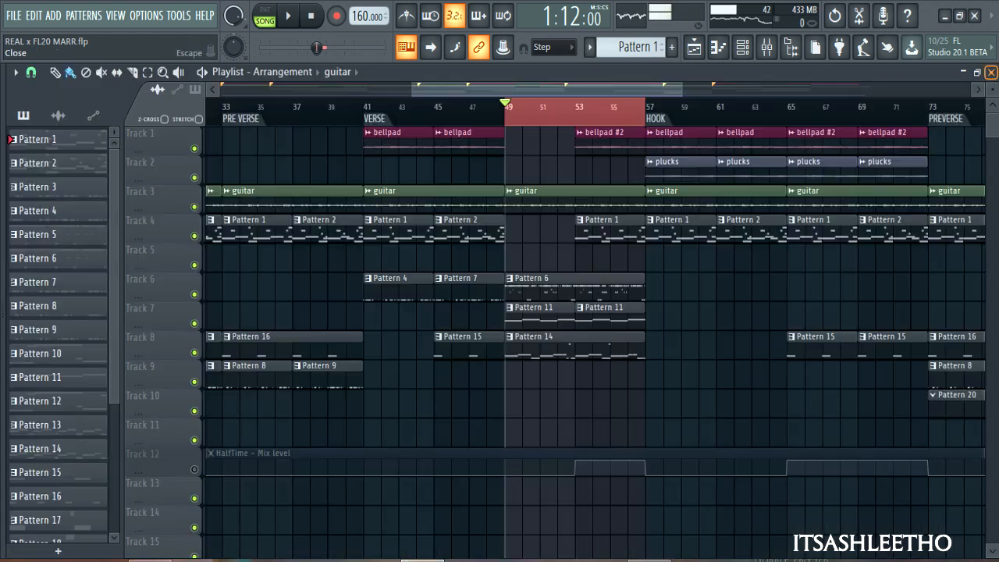
pyautogui.moveTo(680, 89); pyautogui.dragTo(727, 90)
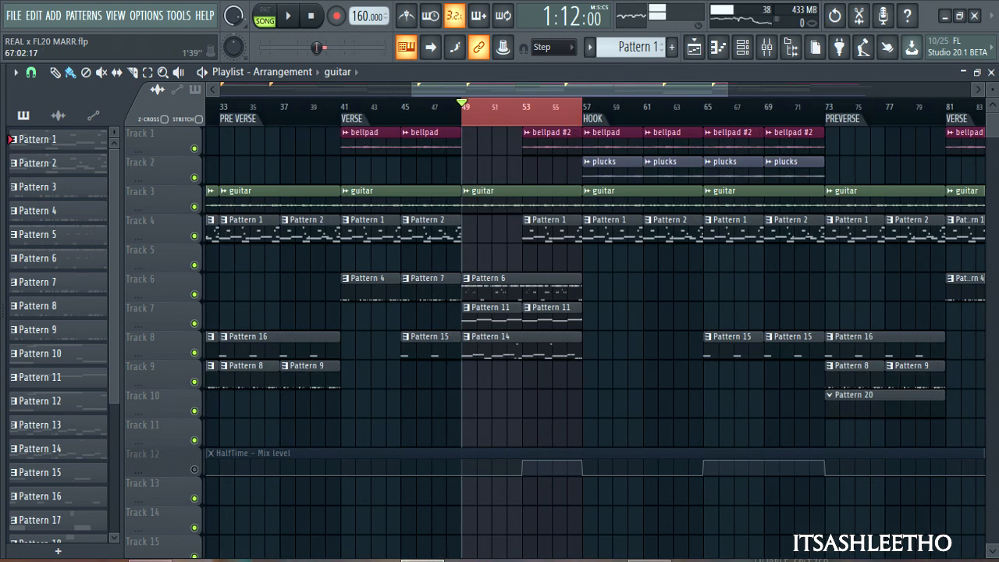
# Bring up the mixer and select the Master track to show its effect slots
pyautogui.click(767, 47)
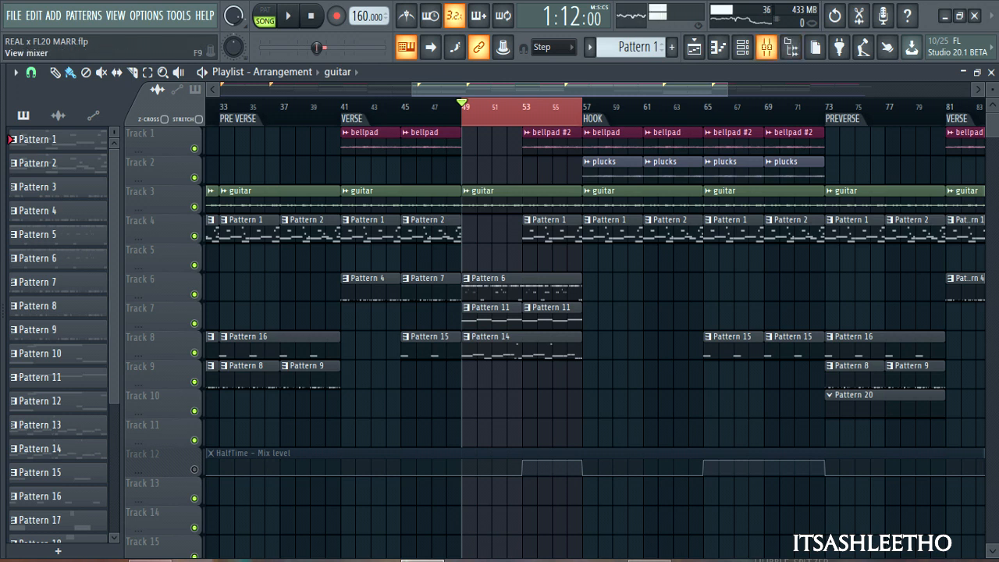
pyautogui.click(766, 47)
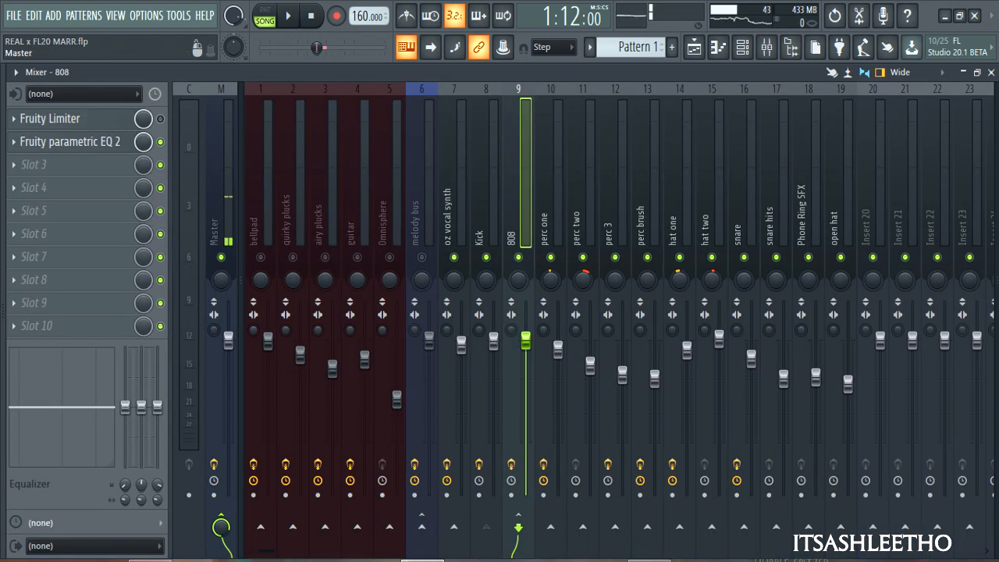
pyautogui.click(215, 211)
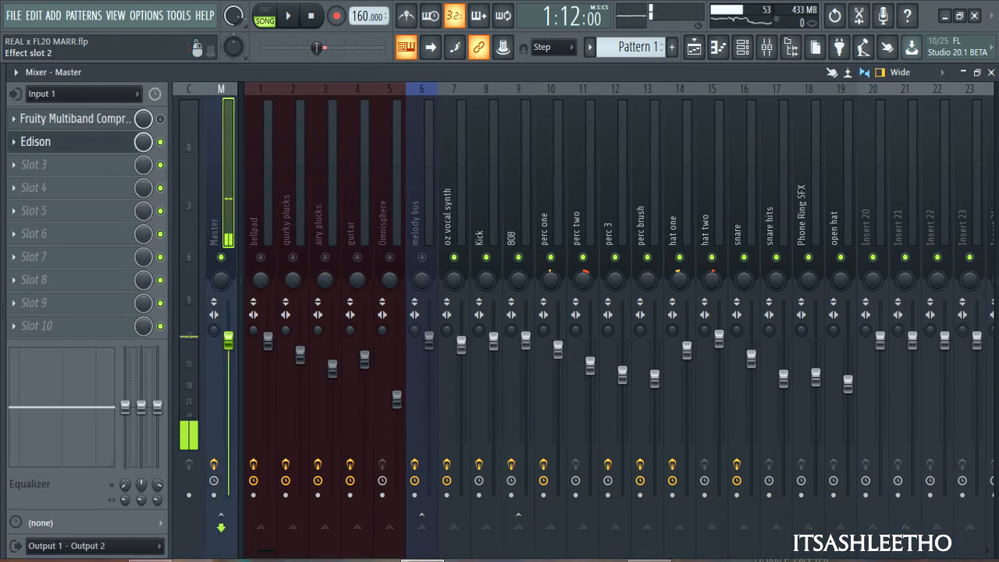